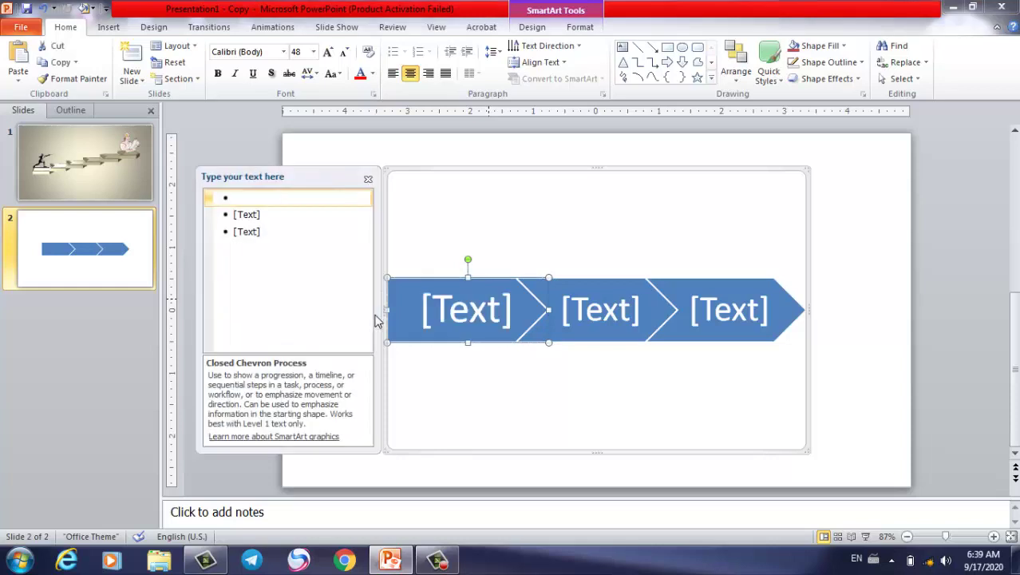
Add another chevron step after the last bullet in the SmartArt Text Pane.
{"action": "left_click", "coordinate": [253, 237]}
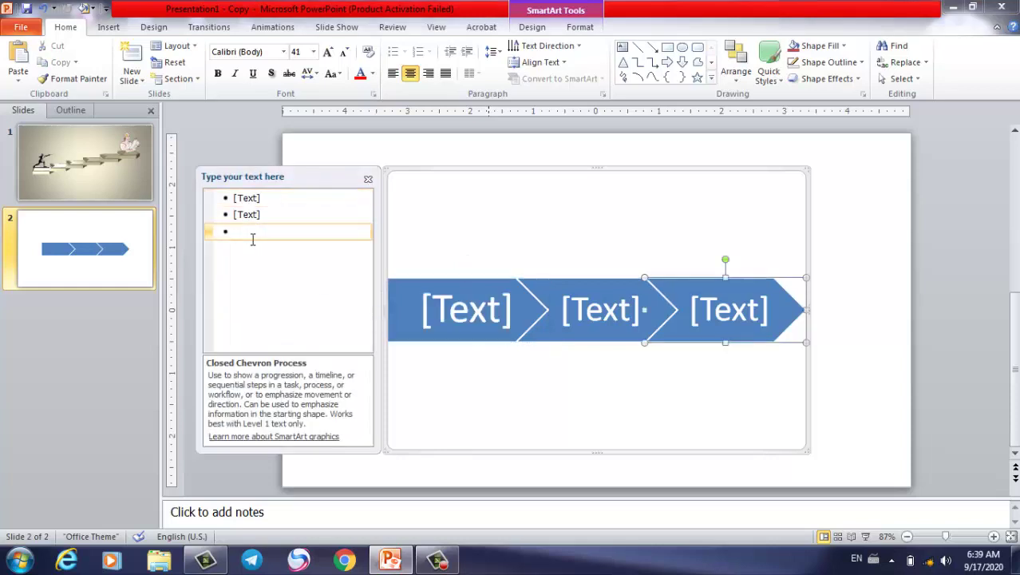
{"action": "key", "text": "Return"}
{"action": "key", "text": "Return"}
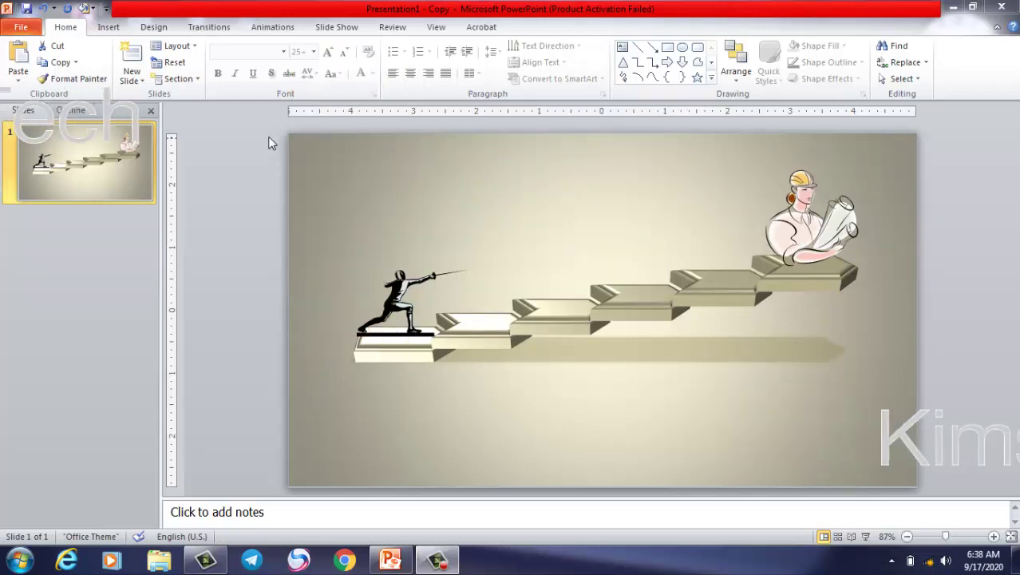
Inspect the staircase, fencer and individual steps on slide 1, then add a new slide after it.
{"action": "left_click", "coordinate": [615, 312]}
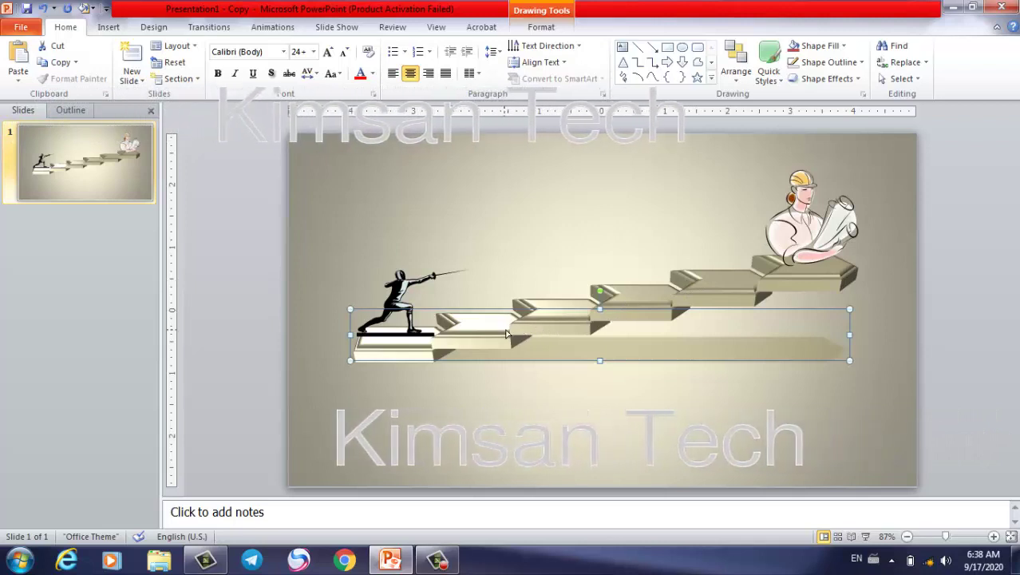
{"action": "left_click", "coordinate": [459, 329]}
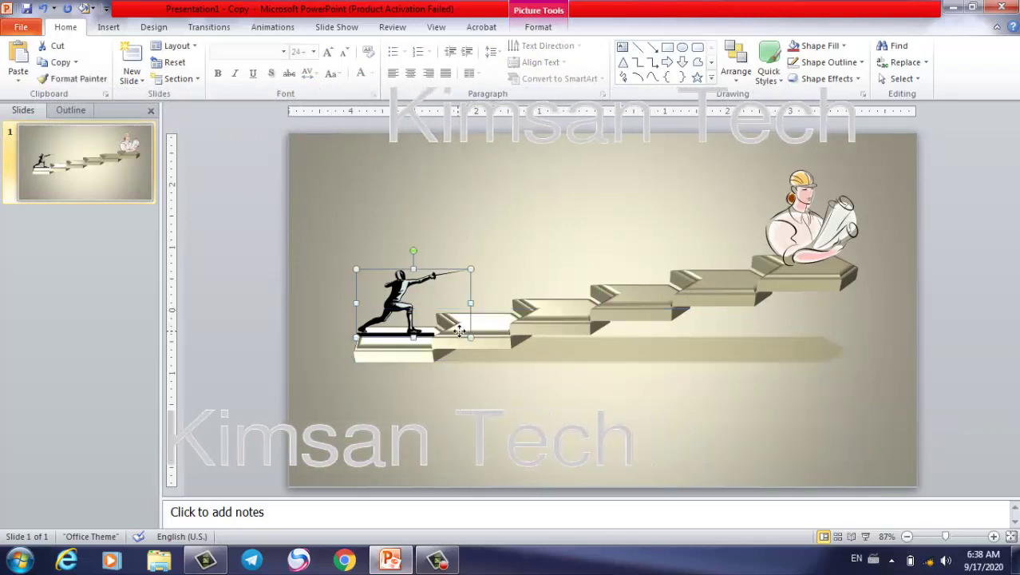
{"action": "left_click", "coordinate": [546, 328]}
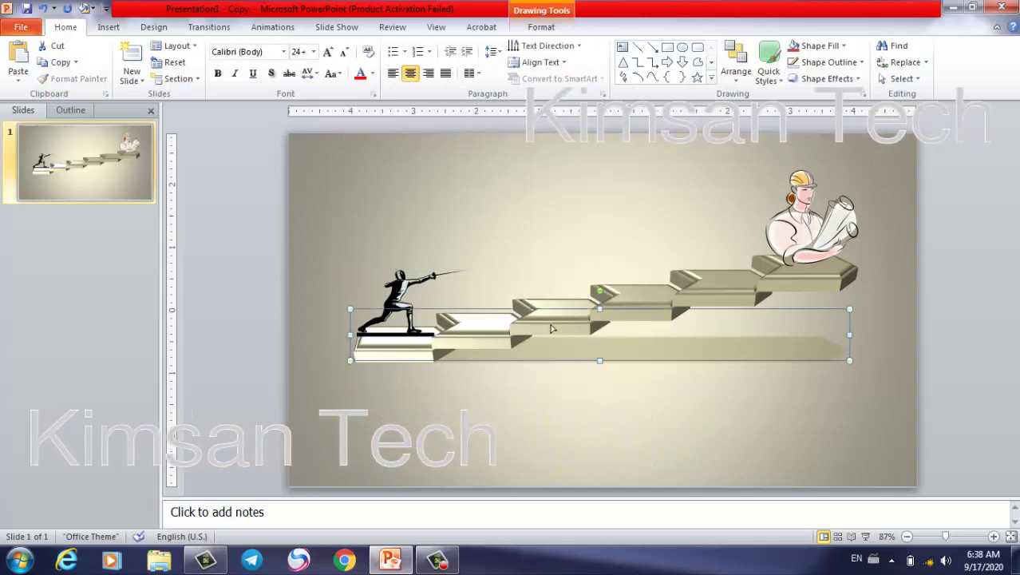
{"action": "left_click", "coordinate": [707, 288]}
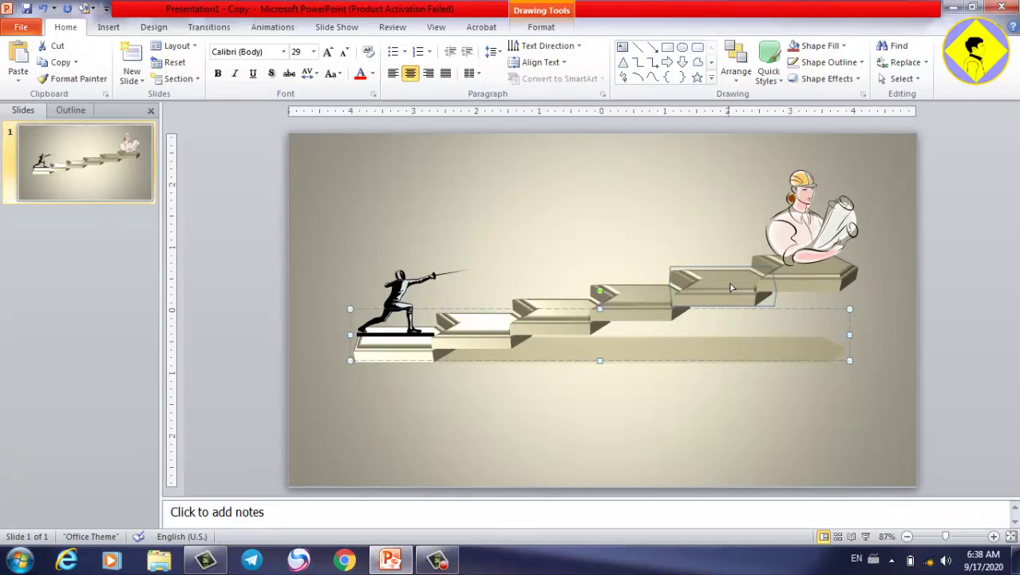
{"action": "left_click", "coordinate": [119, 208]}
{"action": "left_click", "coordinate": [93, 205]}
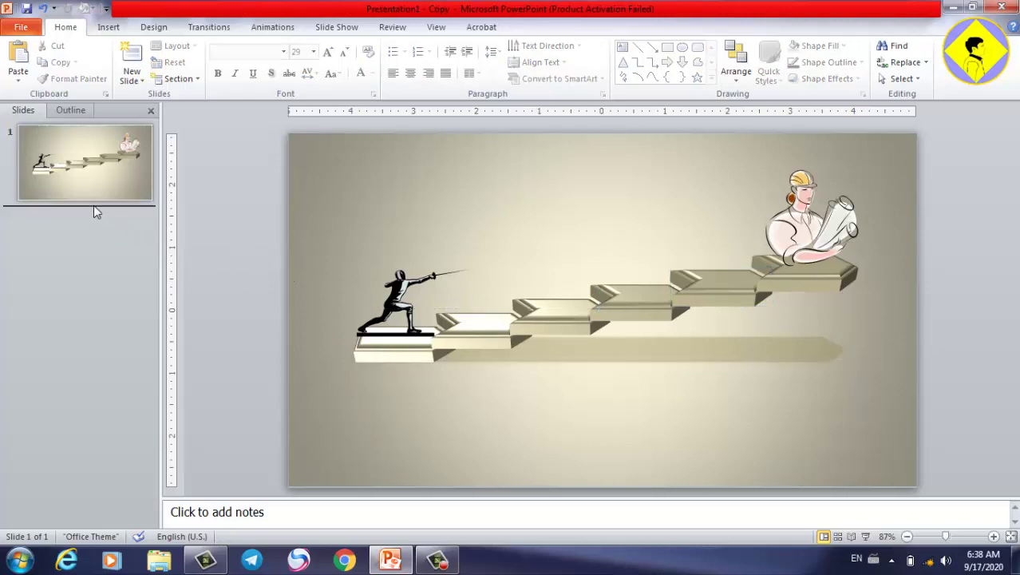
Add slide 2 and delete its title and content placeholders.
{"action": "left_click", "coordinate": [131, 57]}
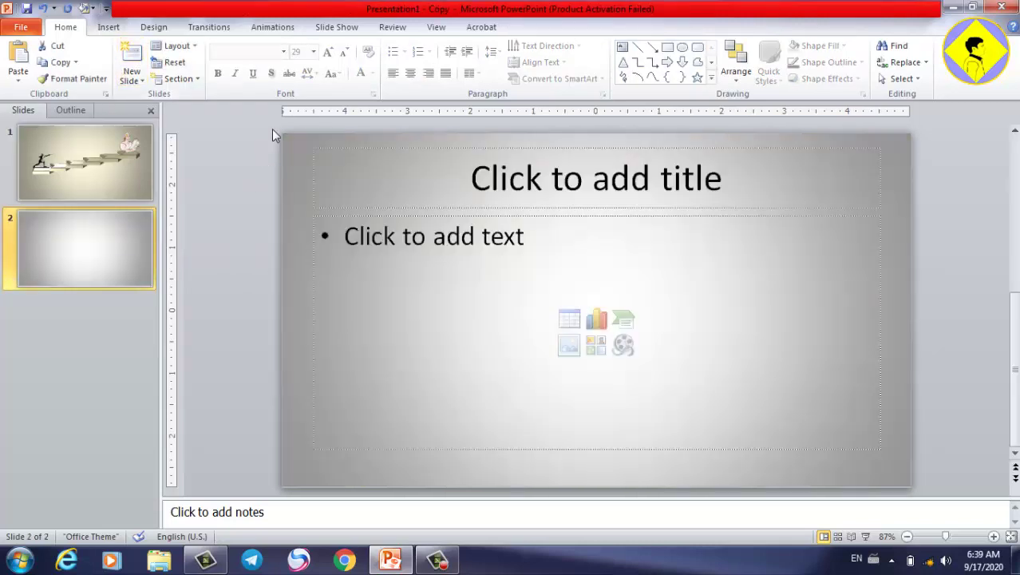
{"action": "left_click_drag", "start_coordinate": [272, 136], "coordinate": [945, 494]}
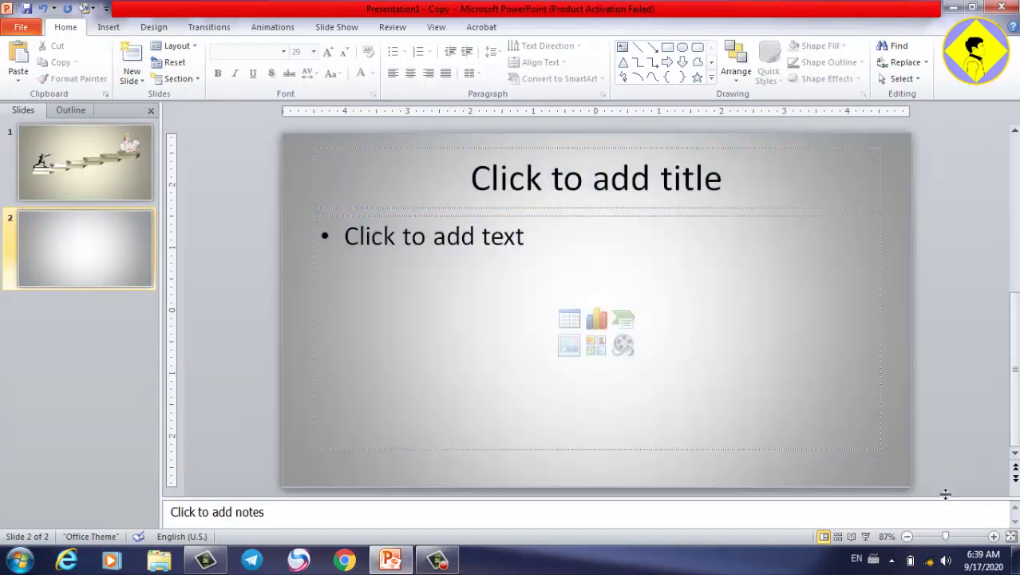
{"action": "key", "text": "Delete"}
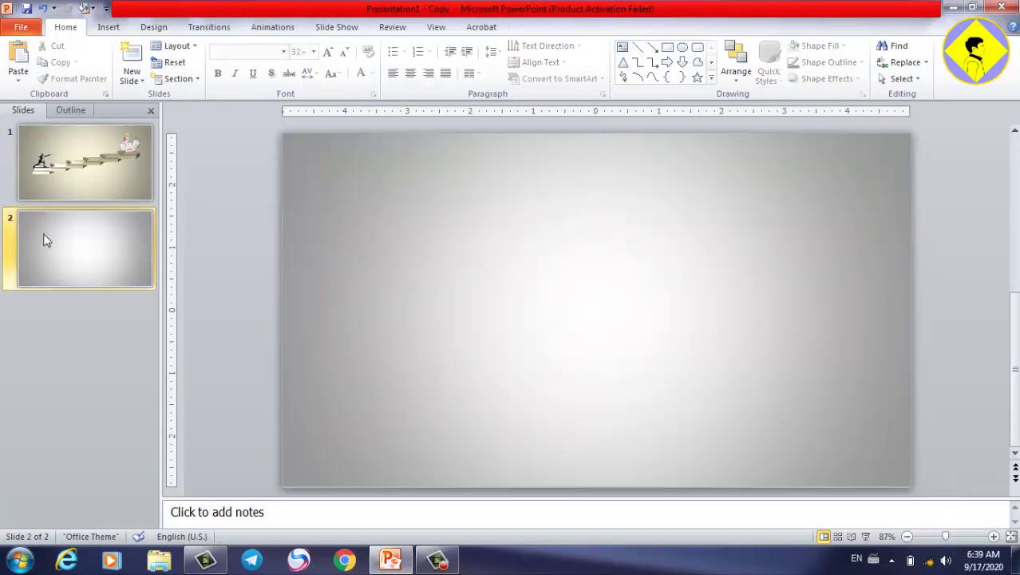
{"action": "right_click", "coordinate": [76, 237]}
{"action": "left_click", "coordinate": [70, 231]}
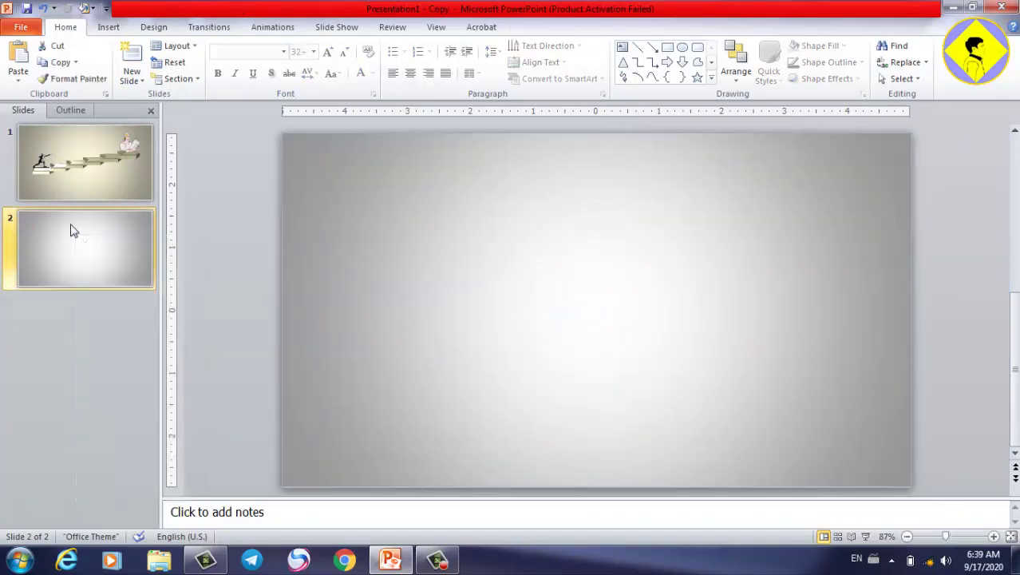
Apply the plain white Style 1 background to slide 2 only.
{"action": "left_click", "coordinate": [154, 29]}
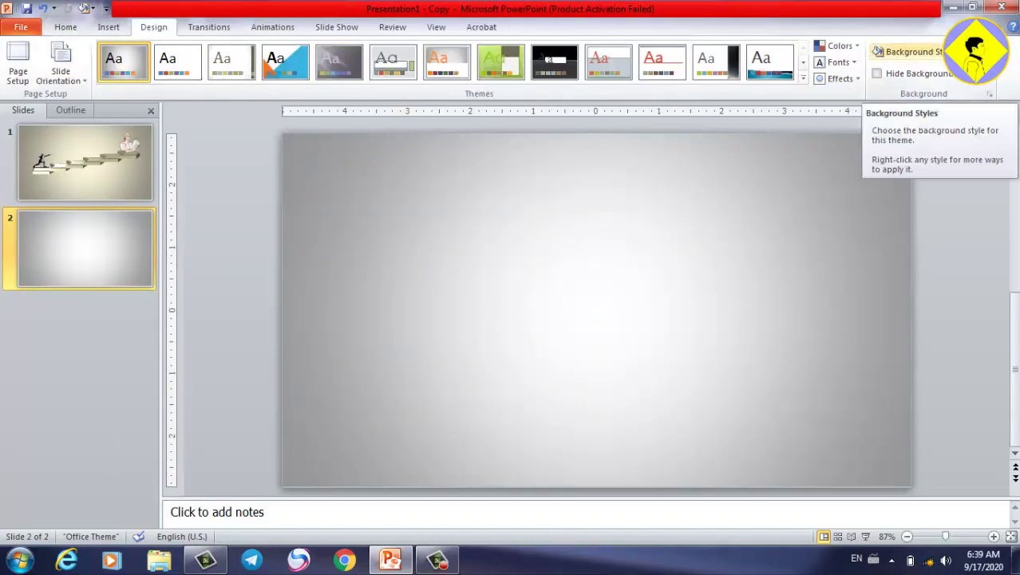
{"action": "left_click", "coordinate": [910, 51]}
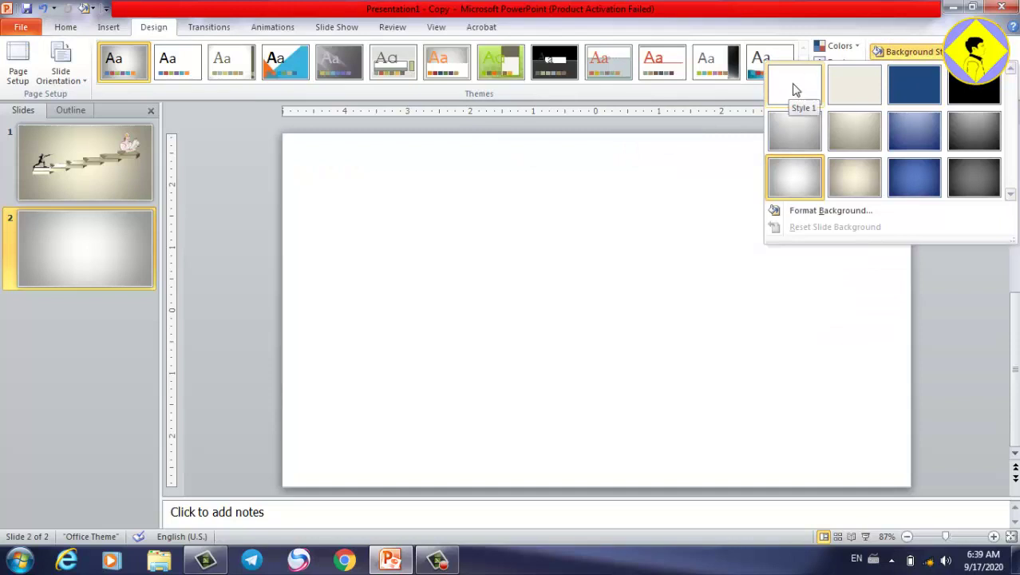
{"action": "right_click", "coordinate": [795, 89]}
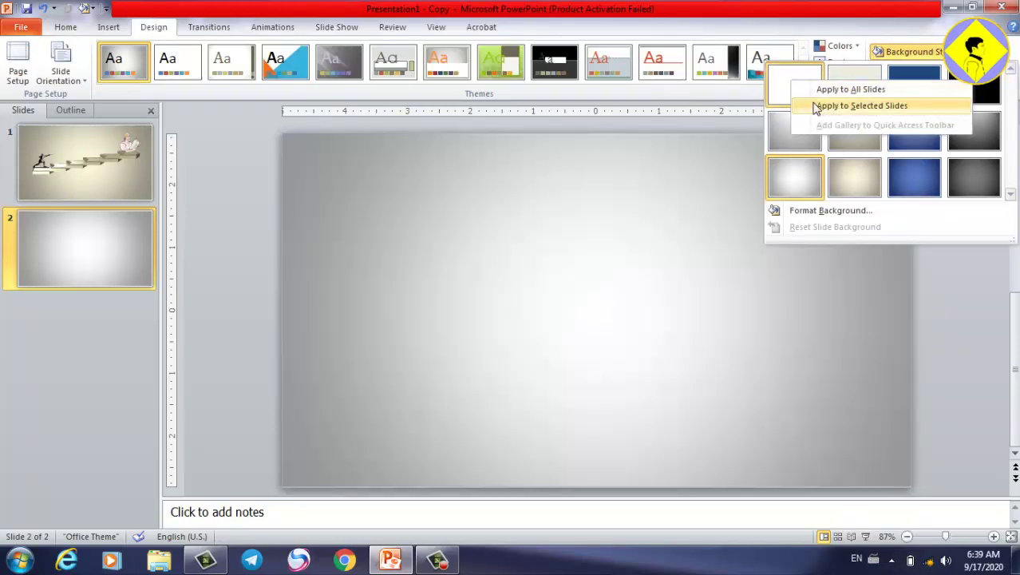
{"action": "left_click", "coordinate": [863, 108]}
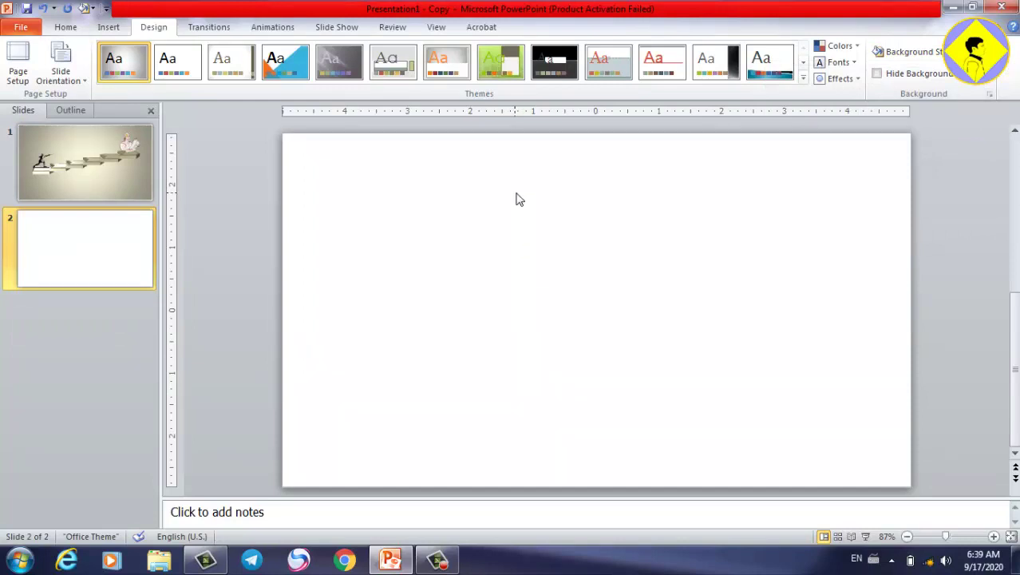
Insert a Closed Chevron Process SmartArt from the Process category onto blank slide 2.
{"action": "left_click", "coordinate": [85, 174]}
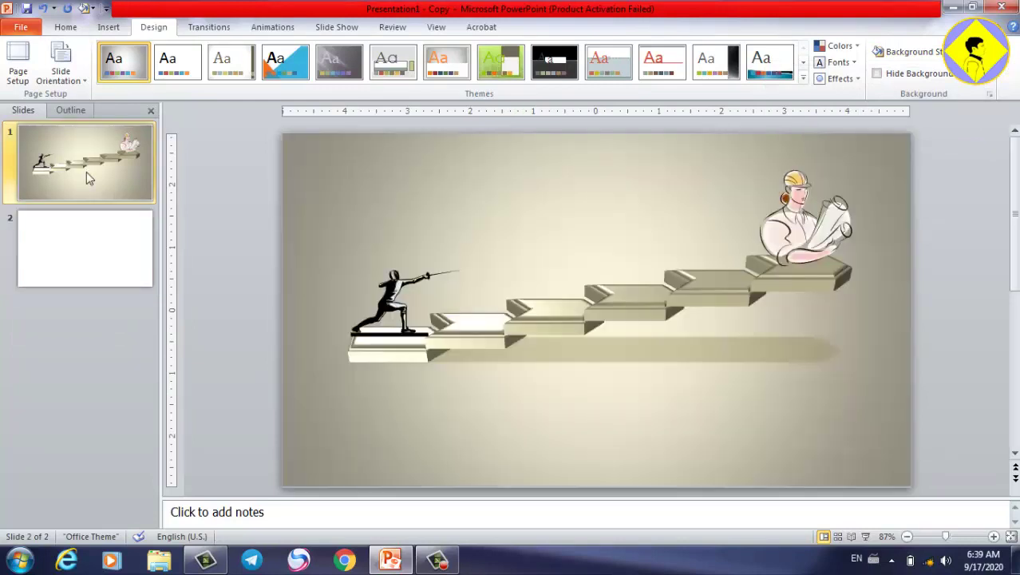
{"action": "left_click", "coordinate": [543, 325]}
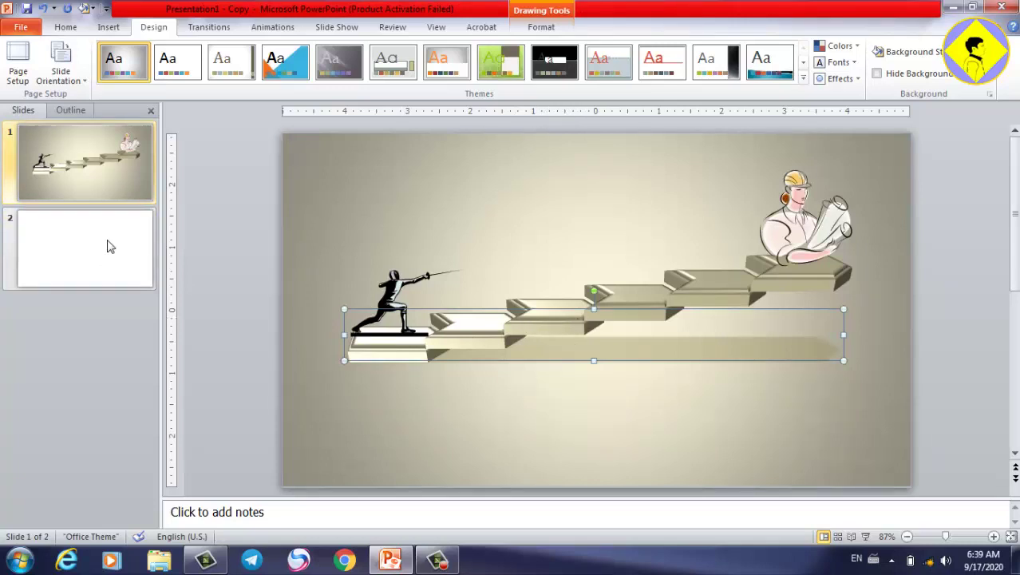
{"action": "left_click", "coordinate": [110, 247]}
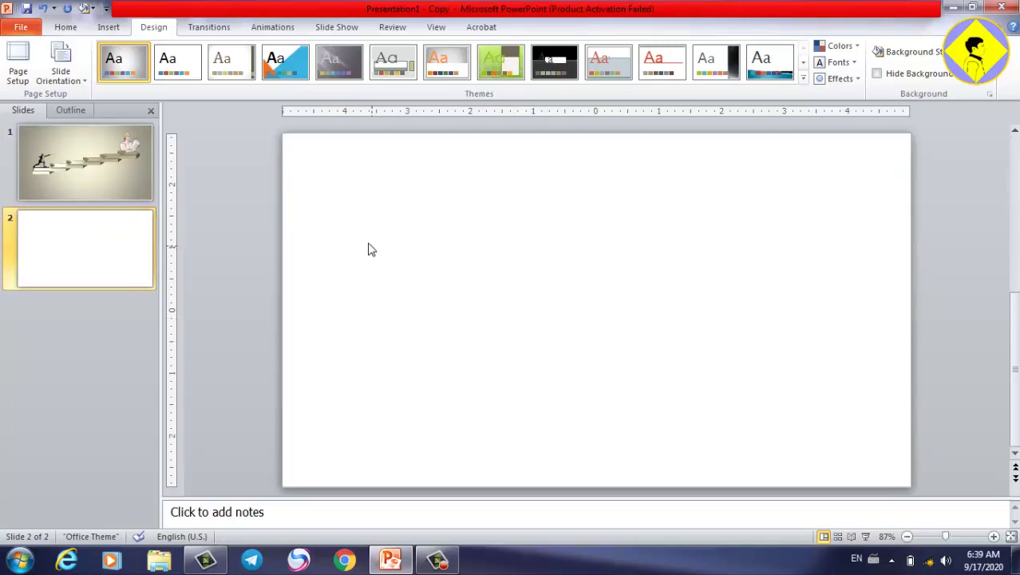
{"action": "left_click", "coordinate": [109, 28]}
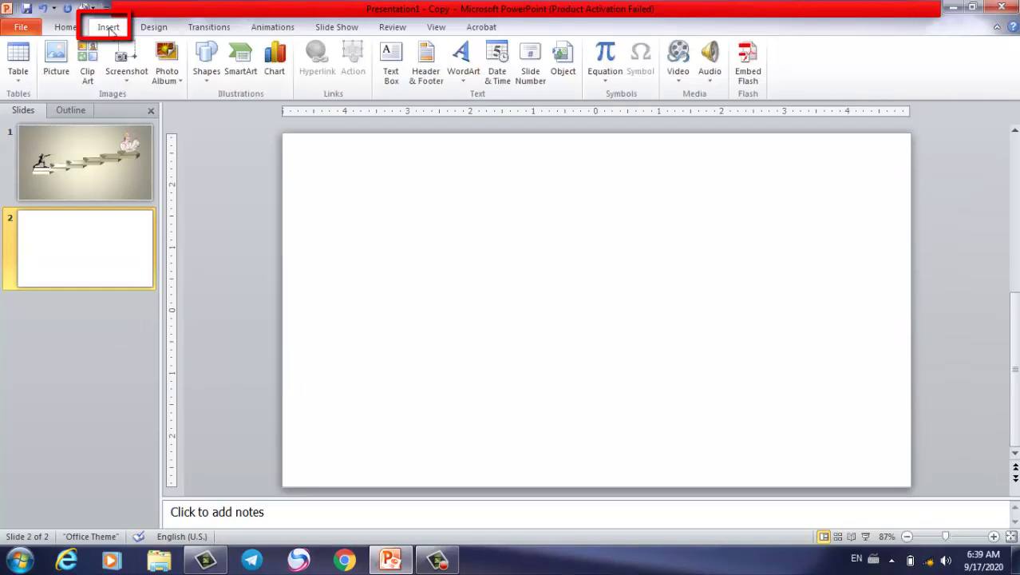
{"action": "left_click", "coordinate": [240, 72]}
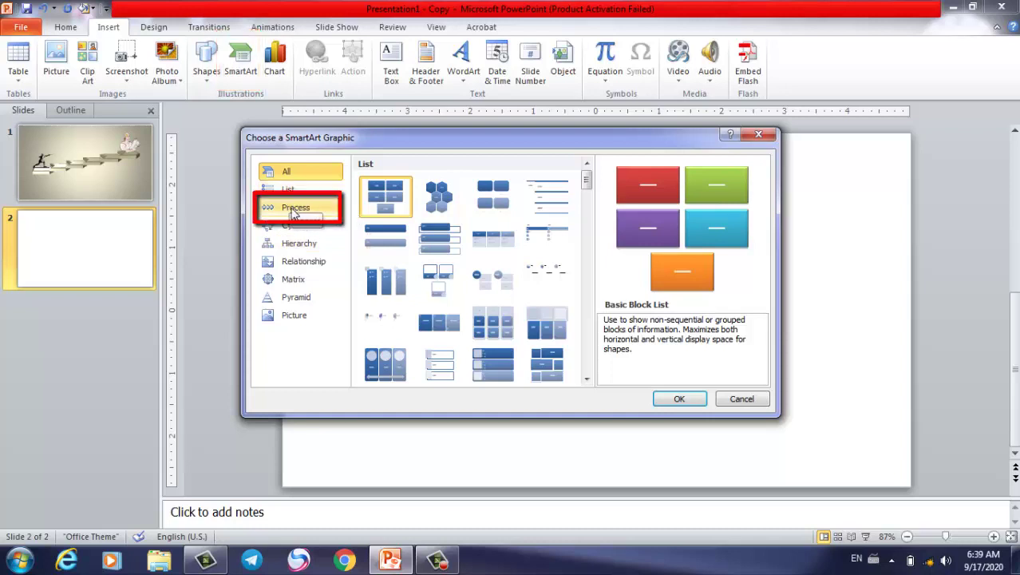
{"action": "left_click", "coordinate": [294, 209]}
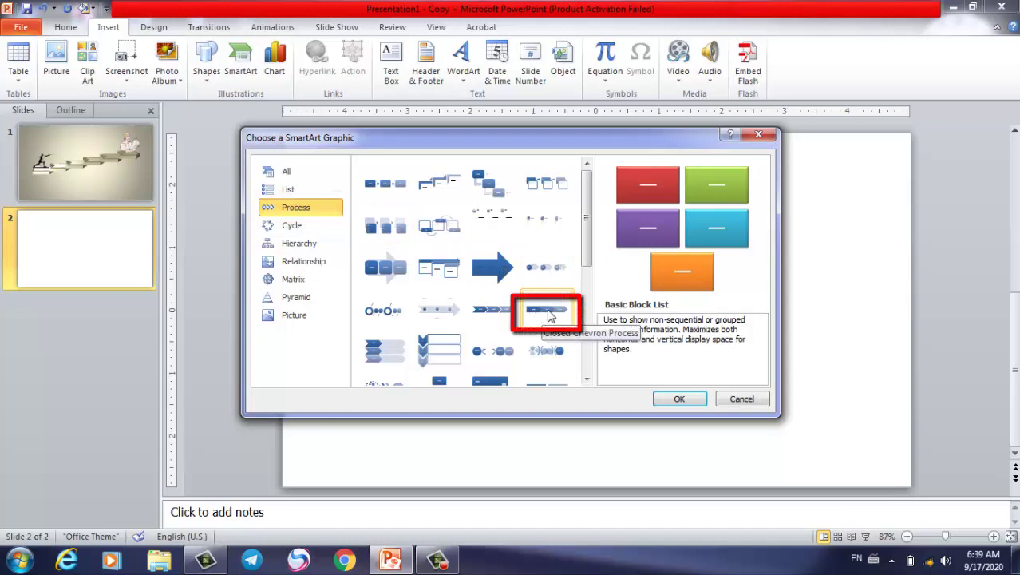
{"action": "left_click", "coordinate": [549, 316]}
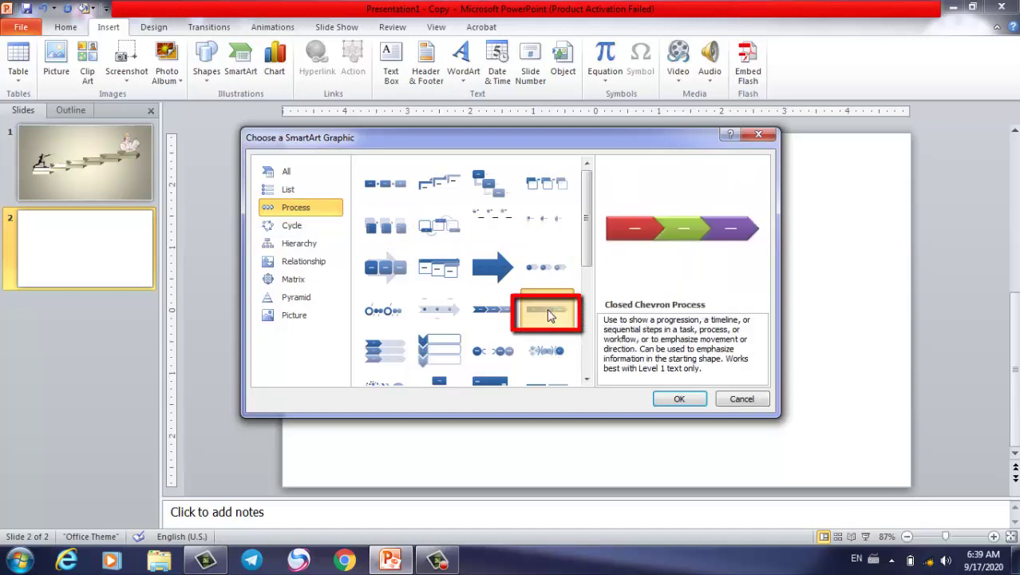
{"action": "left_click", "coordinate": [678, 401]}
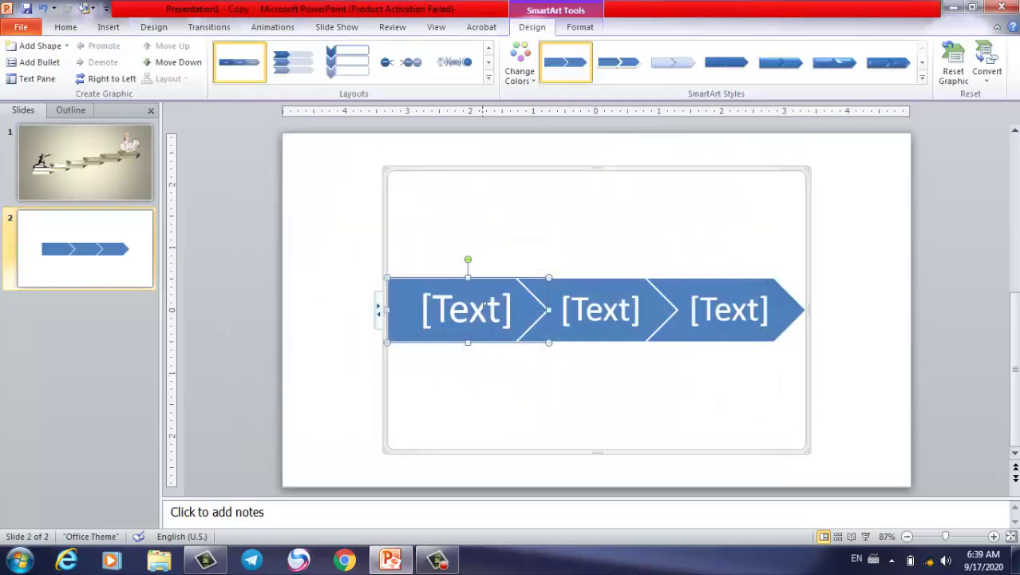
Add new chevrons through the Text Pane so the diagram has six steps.
{"action": "left_click", "coordinate": [85, 163]}
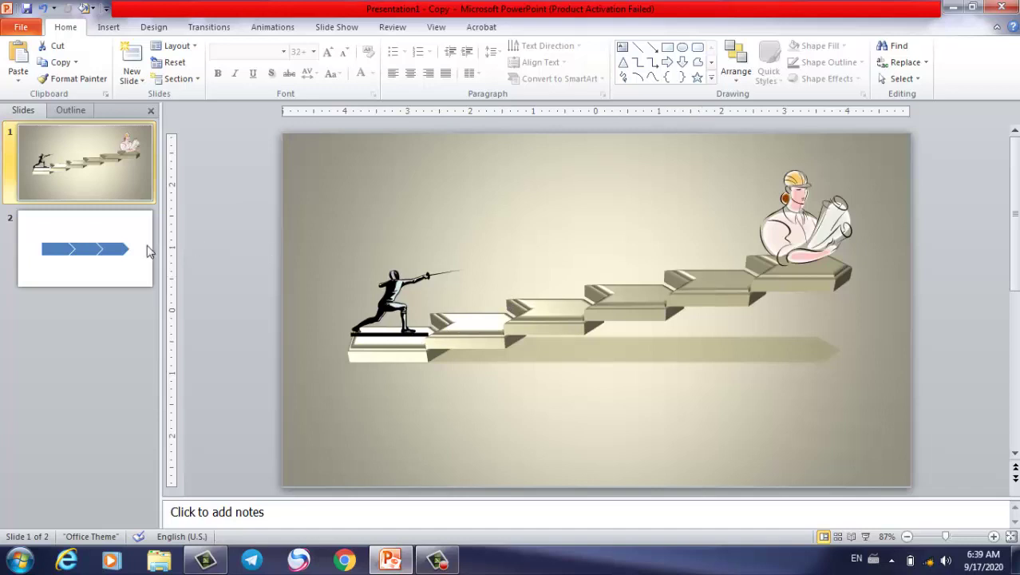
{"action": "left_click", "coordinate": [147, 251]}
{"action": "left_click", "coordinate": [492, 304]}
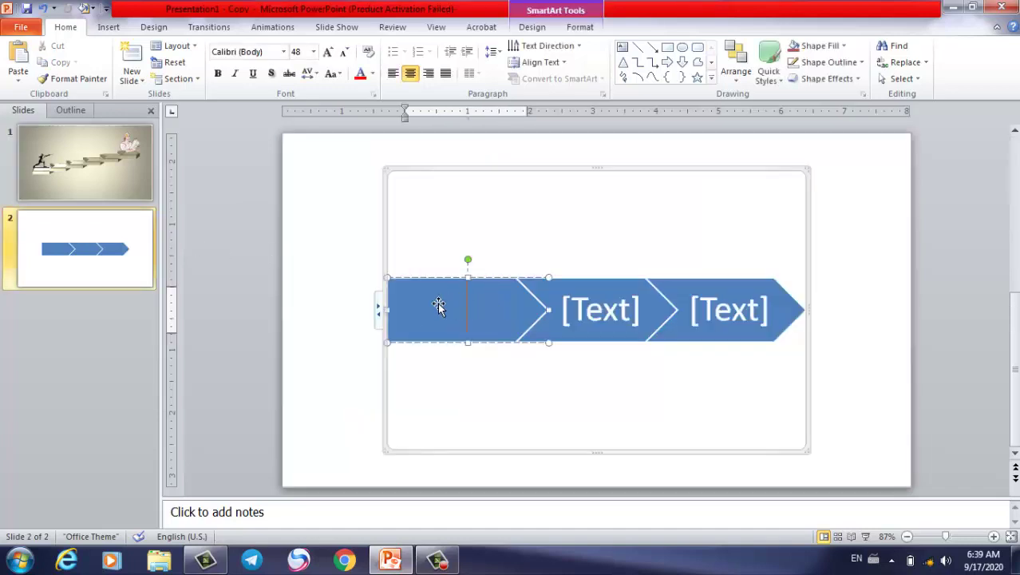
{"action": "left_click", "coordinate": [380, 319]}
{"action": "left_click", "coordinate": [252, 238]}
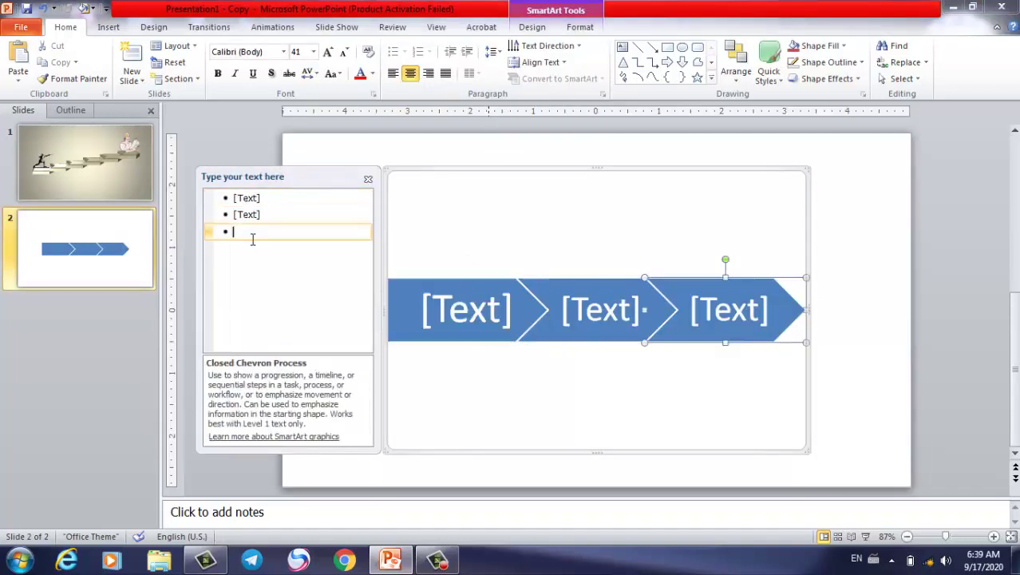
{"action": "key", "text": "Return"}
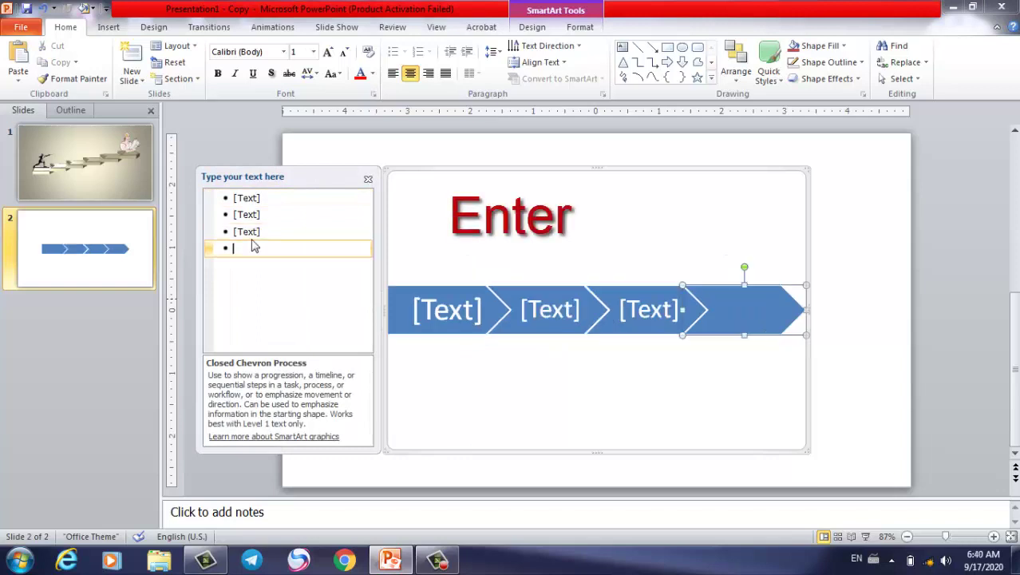
{"action": "key", "text": "Return"}
{"action": "key", "text": "Return"}
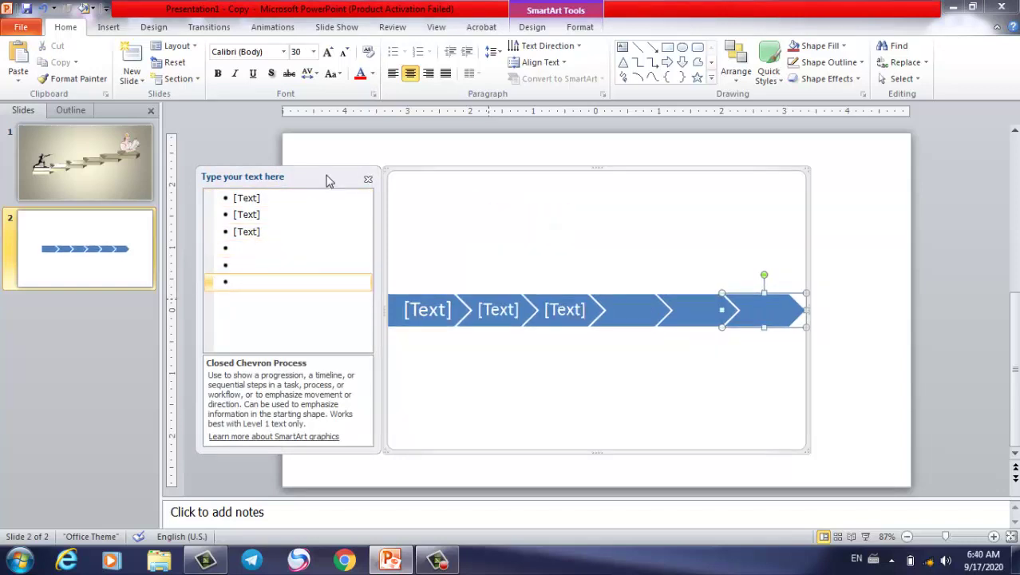
Close the Text Pane and nudge the chevron diagram slightly up and left.
{"action": "left_click", "coordinate": [359, 182]}
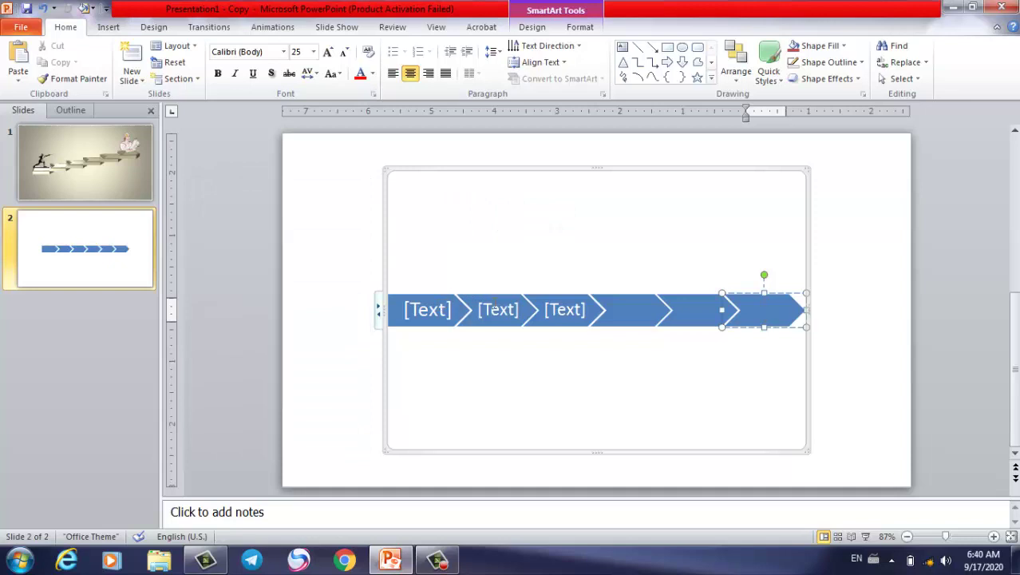
{"action": "left_click", "coordinate": [647, 381]}
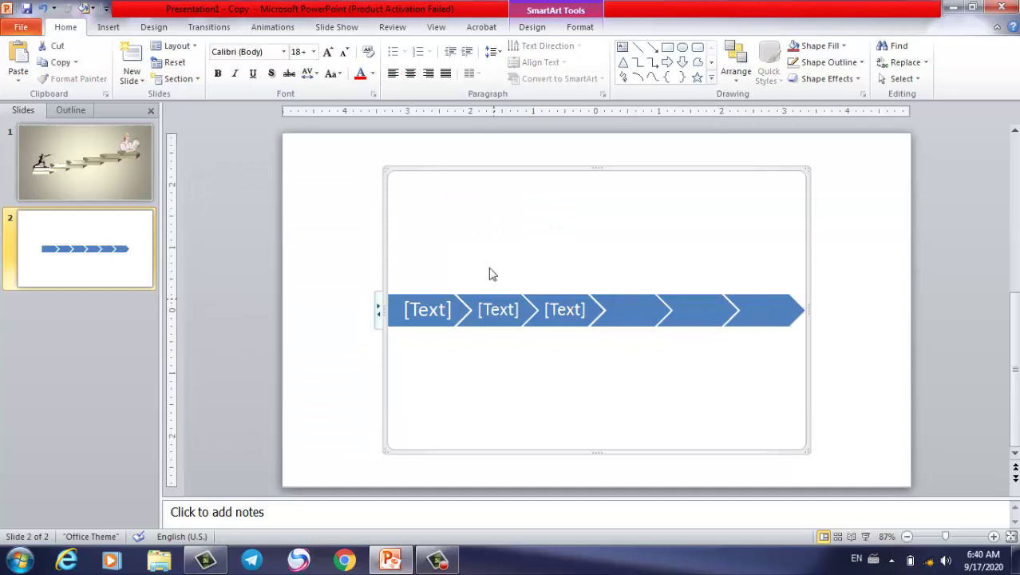
{"action": "left_click_drag", "start_coordinate": [491, 170], "coordinate": [466, 157]}
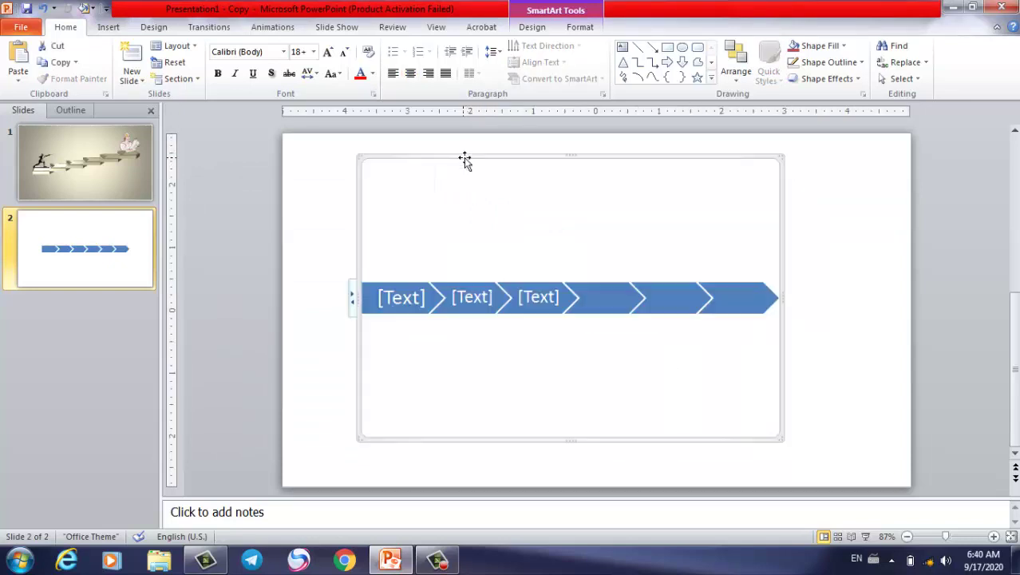
Convert the chevron SmartArt to plain shapes and drag the group toward the right.
{"action": "left_click", "coordinate": [532, 28]}
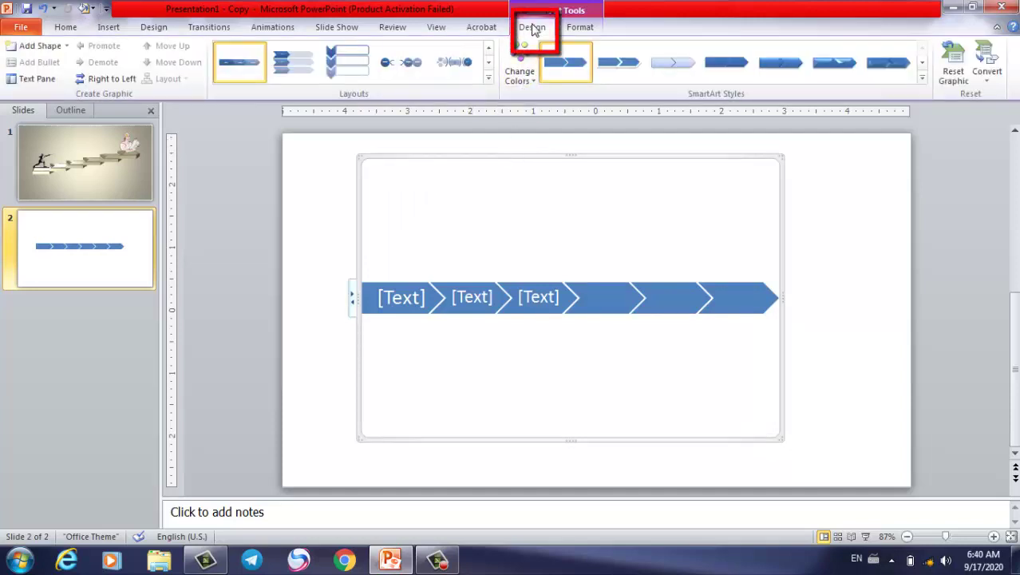
{"action": "left_click", "coordinate": [987, 72]}
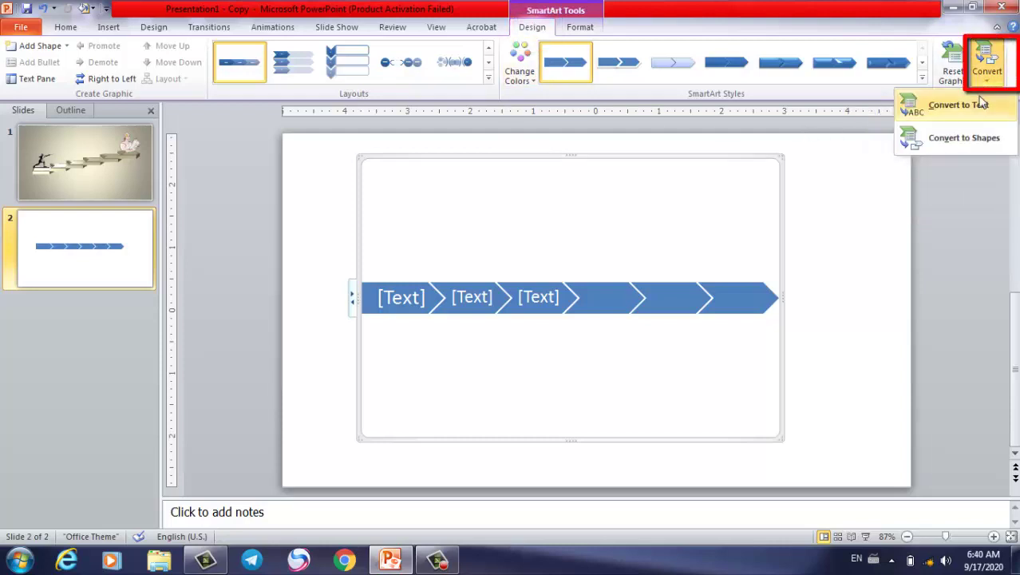
{"action": "left_click", "coordinate": [933, 142]}
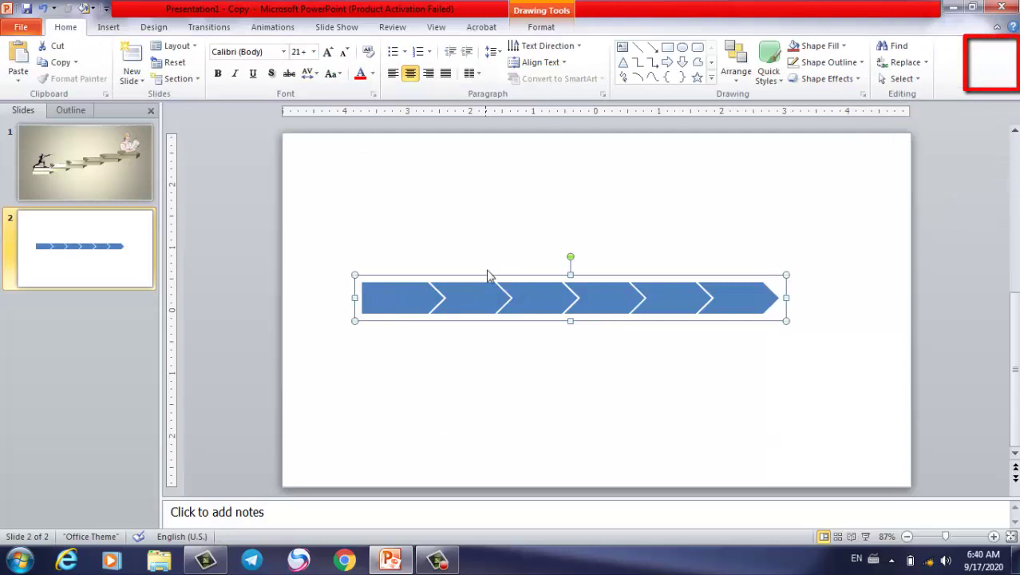
{"action": "left_click_drag", "start_coordinate": [488, 274], "coordinate": [601, 254]}
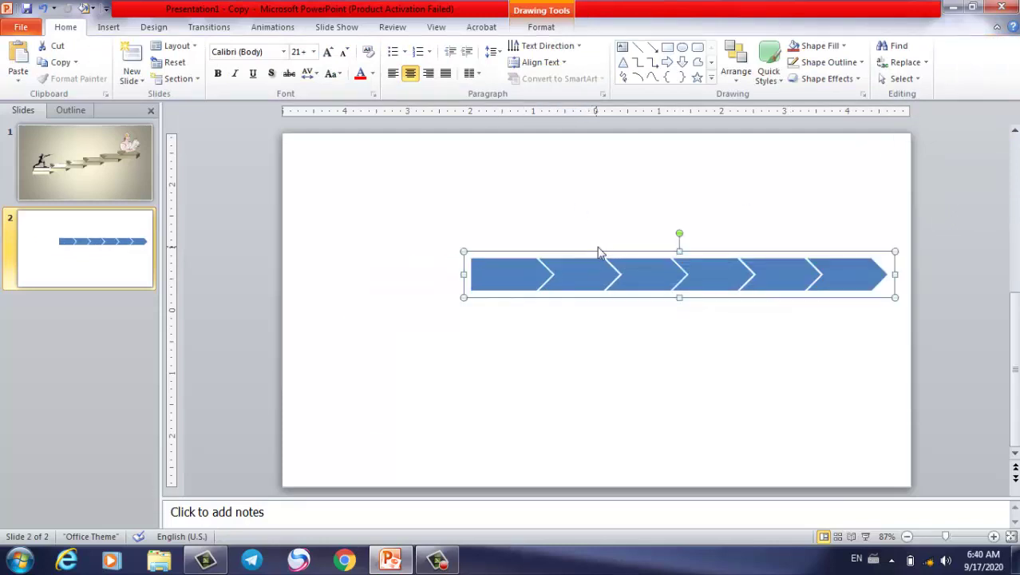
{"action": "right_click", "coordinate": [600, 253]}
Open Format Shape for the arrow group and move the dialog aside.
{"action": "left_click", "coordinate": [580, 257]}
{"action": "right_click", "coordinate": [580, 257]}
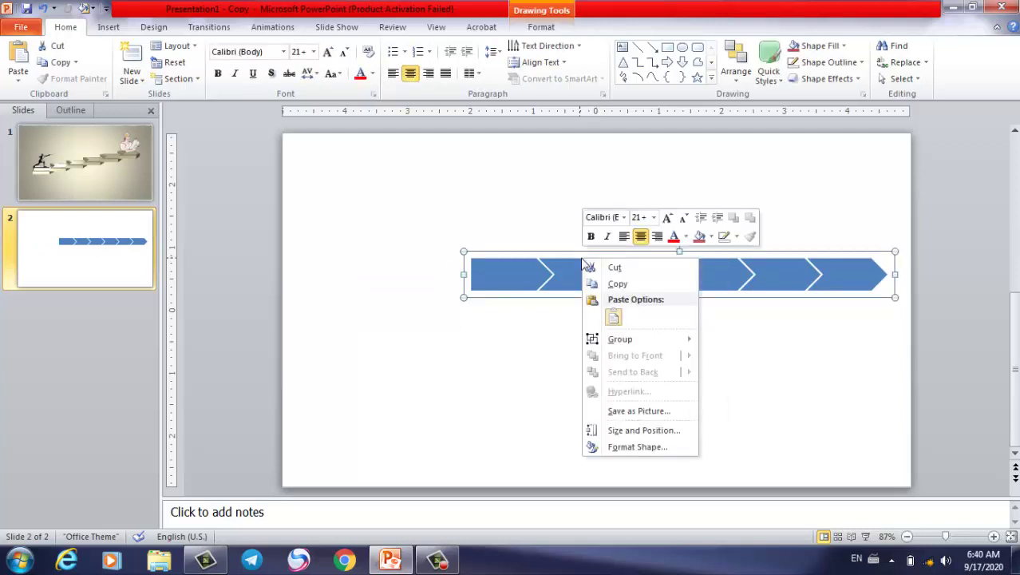
{"action": "left_click", "coordinate": [613, 447]}
{"action": "left_click_drag", "start_coordinate": [142, 98], "coordinate": [210, 110]}
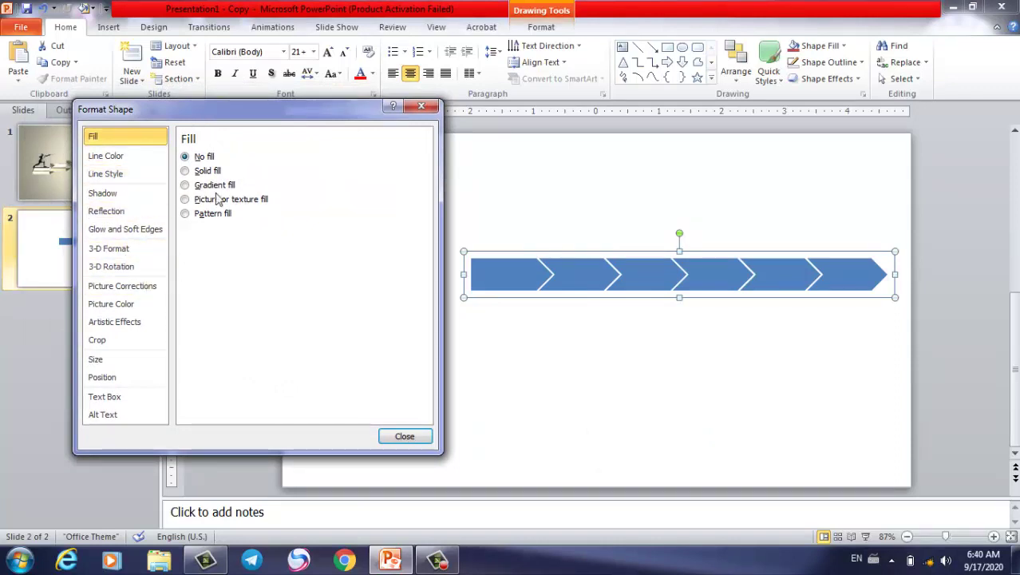
Apply the Perspective Relaxed 3-D rotation preset (Y 309.6°, perspective 45°) to the arrows.
{"action": "left_click_drag", "start_coordinate": [206, 116], "coordinate": [206, 141]}
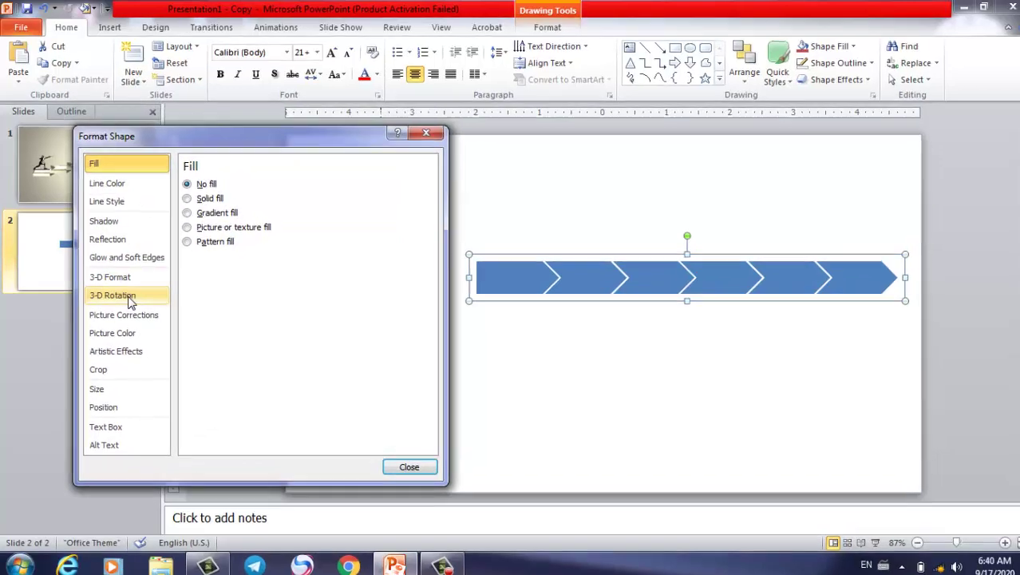
{"action": "left_click", "coordinate": [102, 319]}
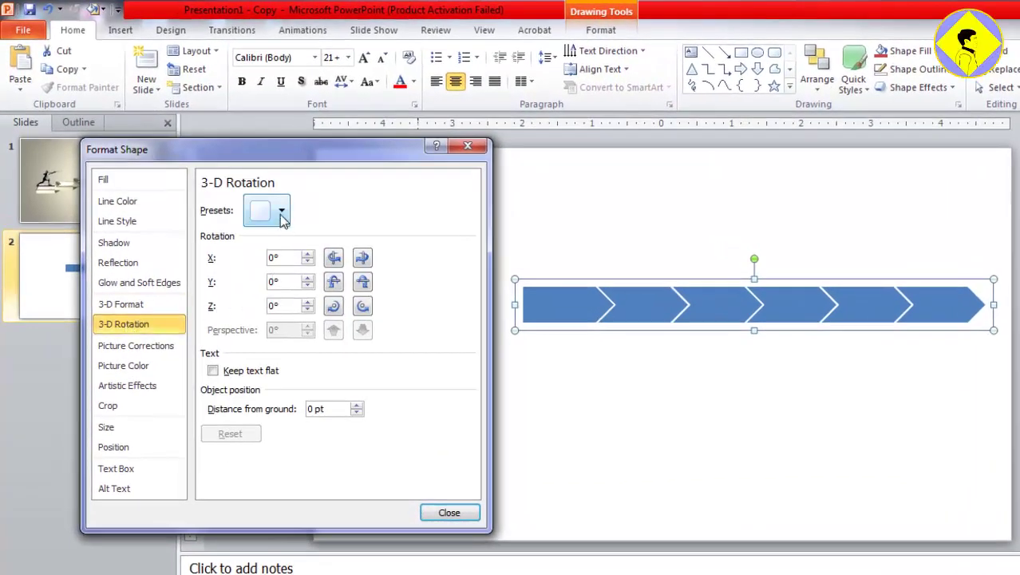
{"action": "left_click", "coordinate": [281, 213]}
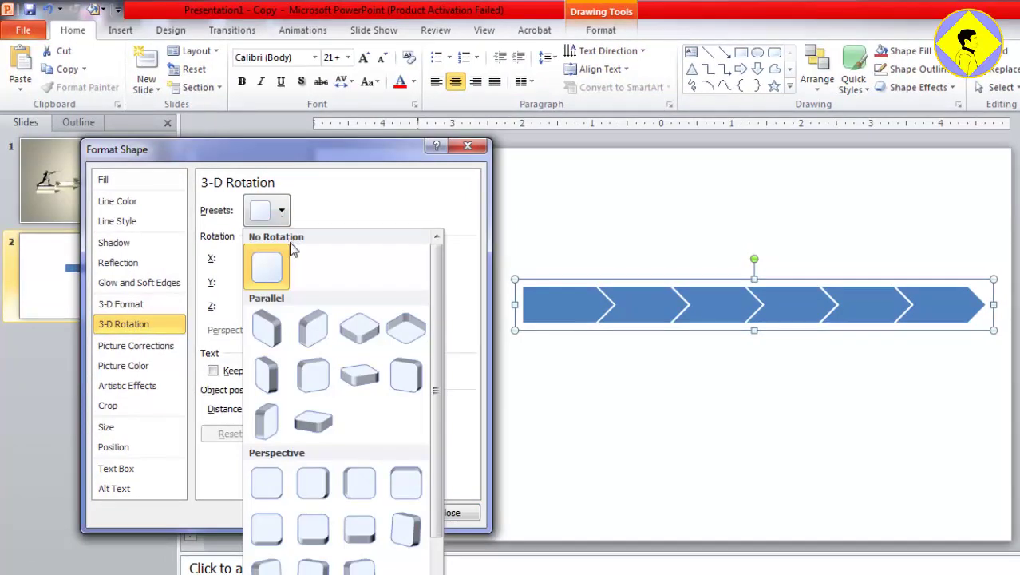
{"action": "left_click", "coordinate": [359, 529]}
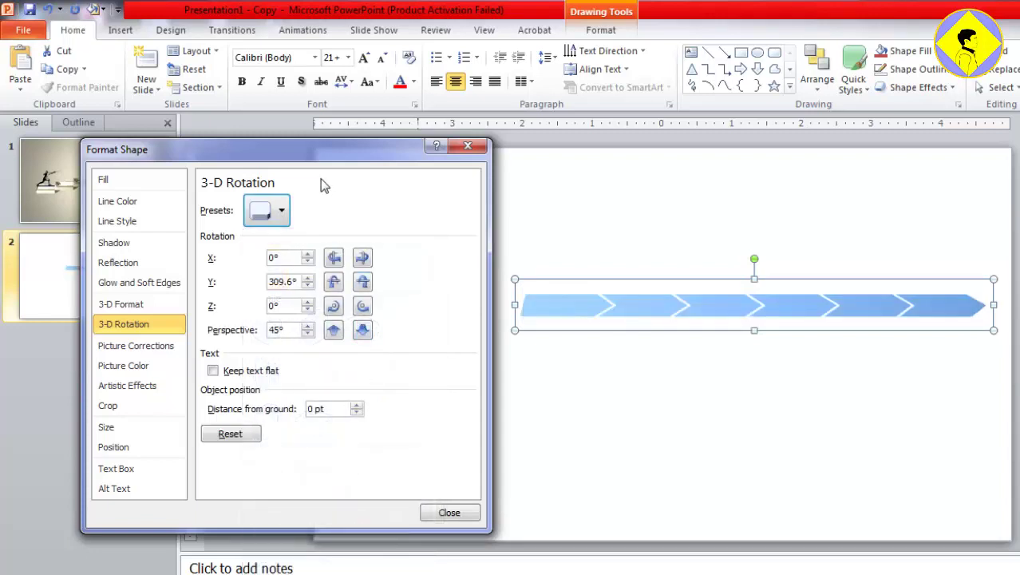
{"action": "left_click", "coordinate": [137, 311]}
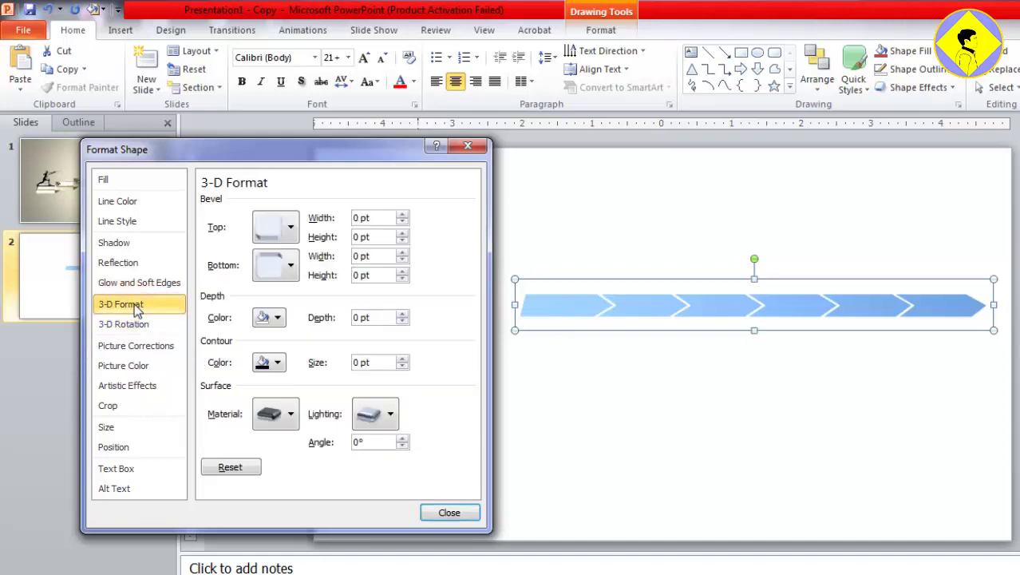
Give the arrows a top bevel 9 pt wide and 6 pt high, and remove their outline.
{"action": "left_click", "coordinate": [291, 230]}
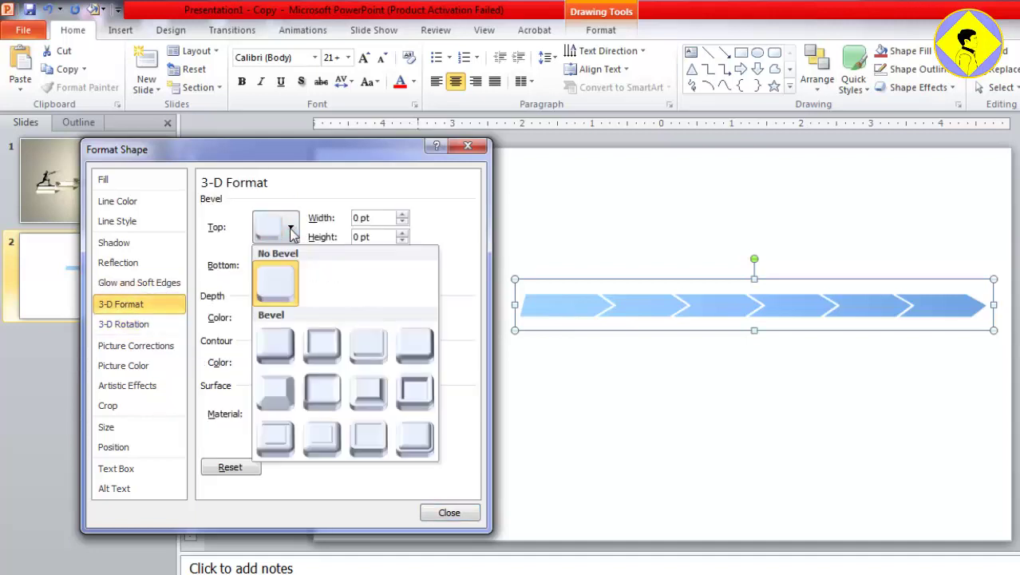
{"action": "left_click", "coordinate": [415, 440]}
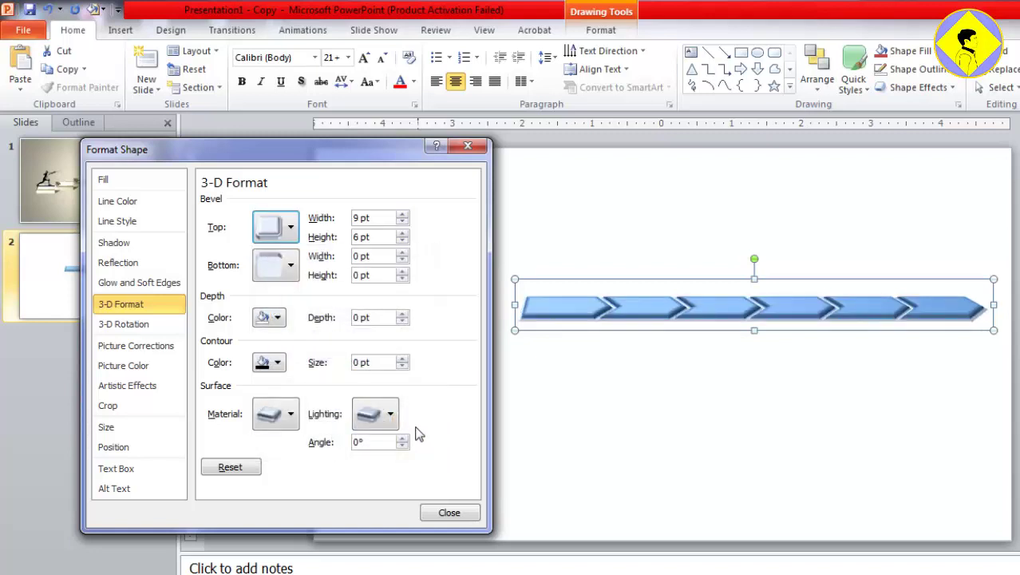
{"action": "left_click", "coordinate": [601, 32]}
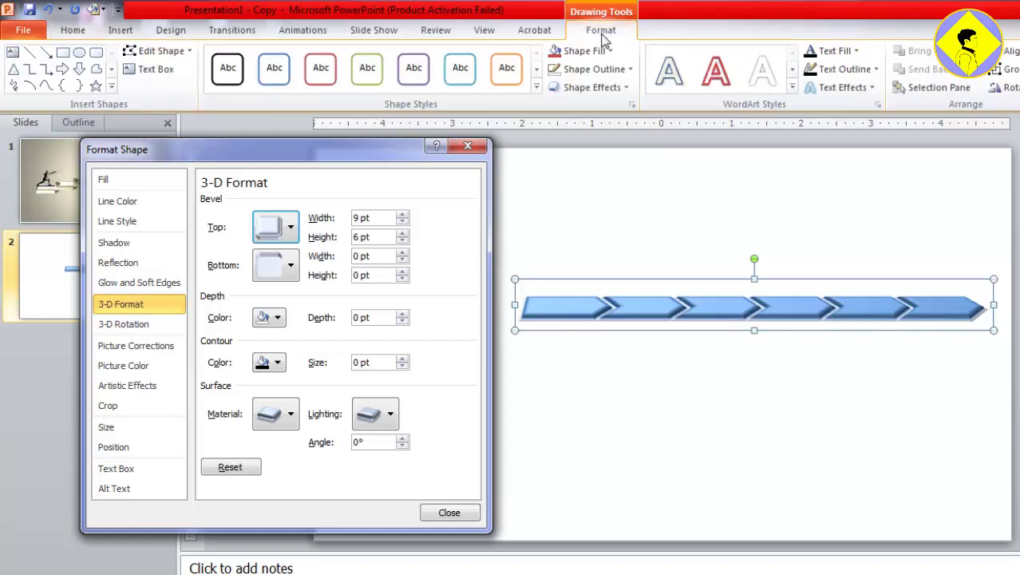
{"action": "left_click", "coordinate": [630, 70]}
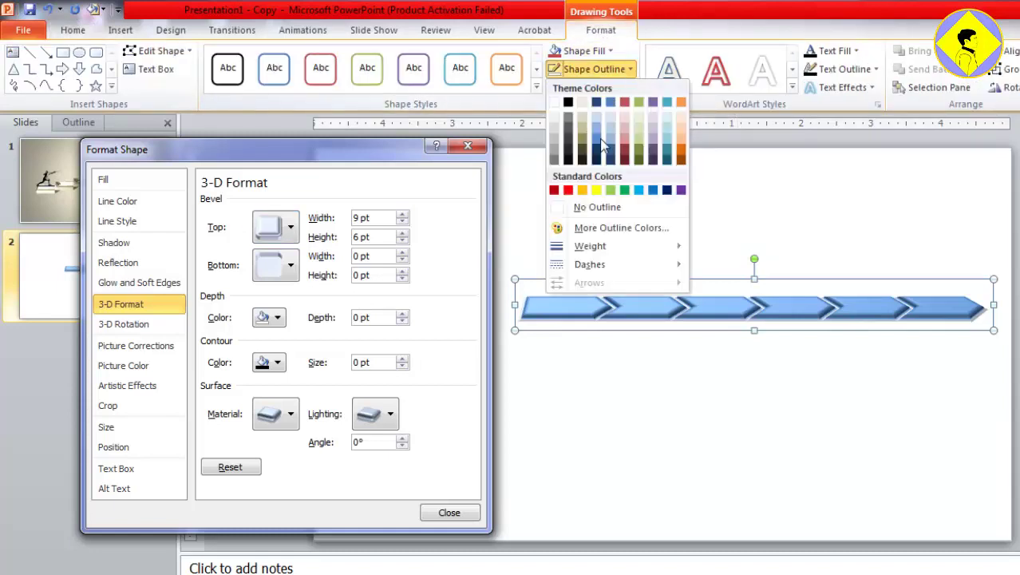
{"action": "left_click", "coordinate": [599, 209]}
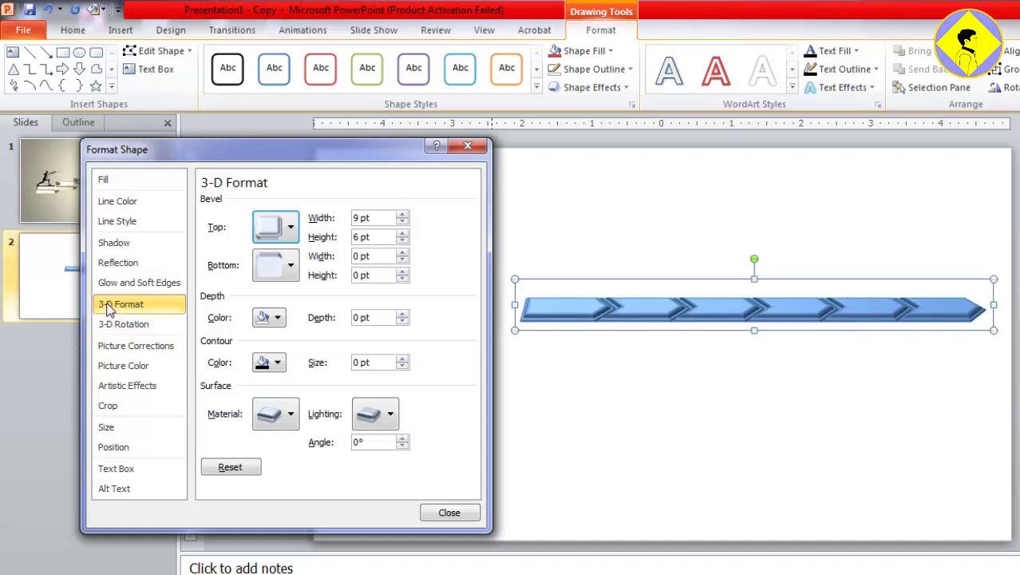
Set the arrow group's material to Dark Edge and its extrusion depth to 20 pt.
{"action": "left_click", "coordinate": [291, 414]}
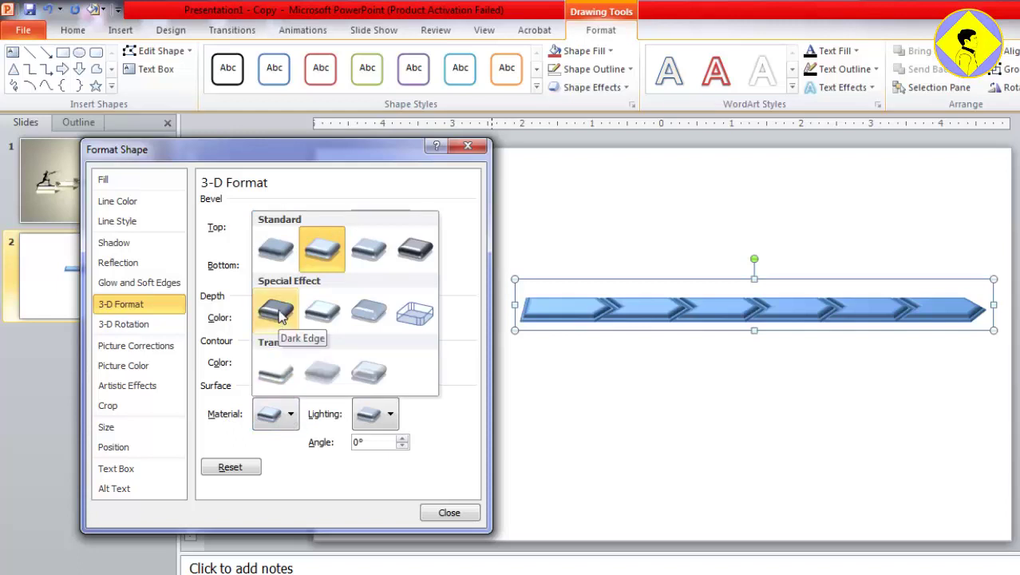
{"action": "left_click", "coordinate": [279, 313]}
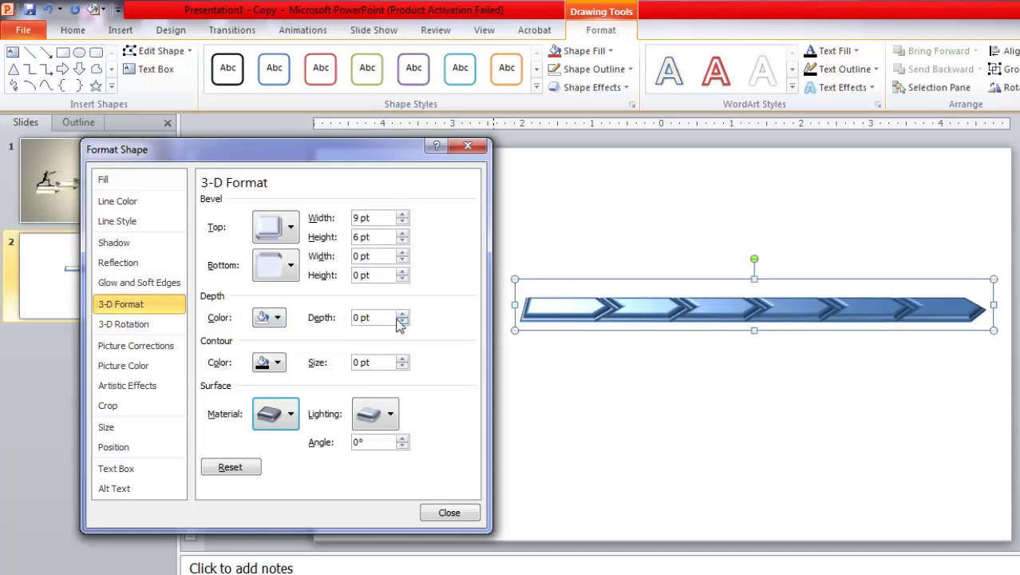
{"action": "left_click", "coordinate": [359, 318]}
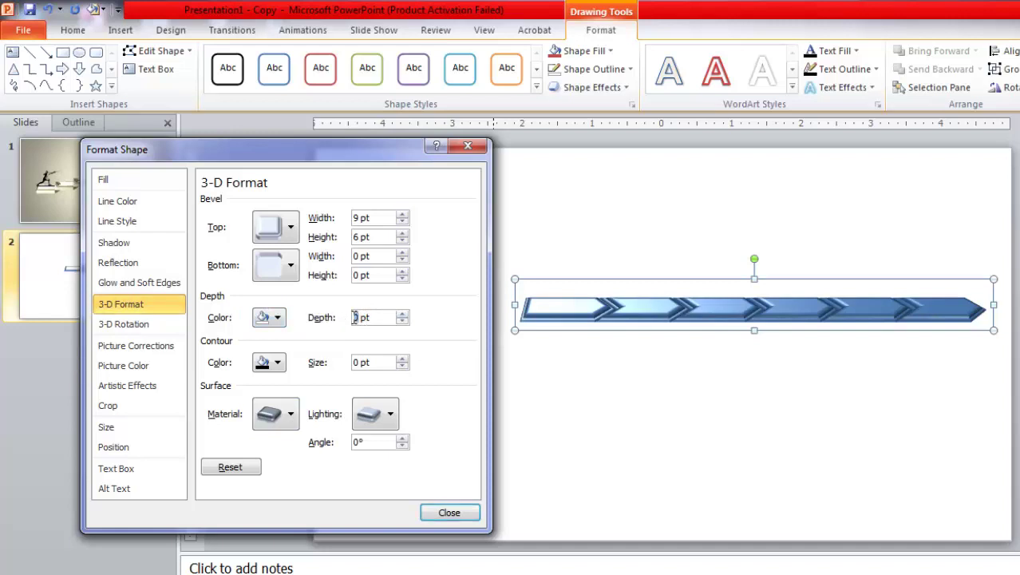
{"action": "double_click", "coordinate": [356, 318]}
{"action": "type", "text": "2"}
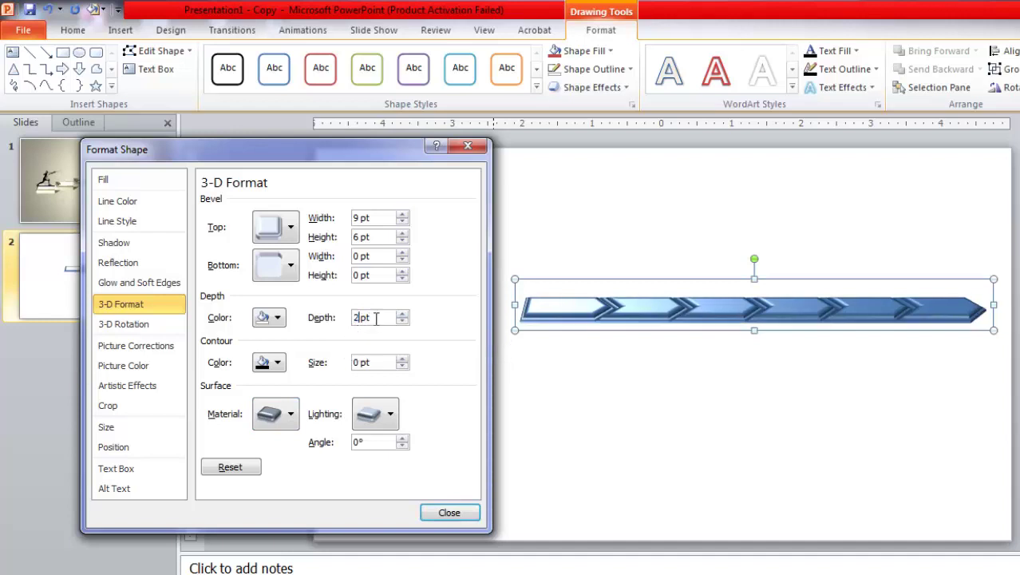
{"action": "type", "text": "0"}
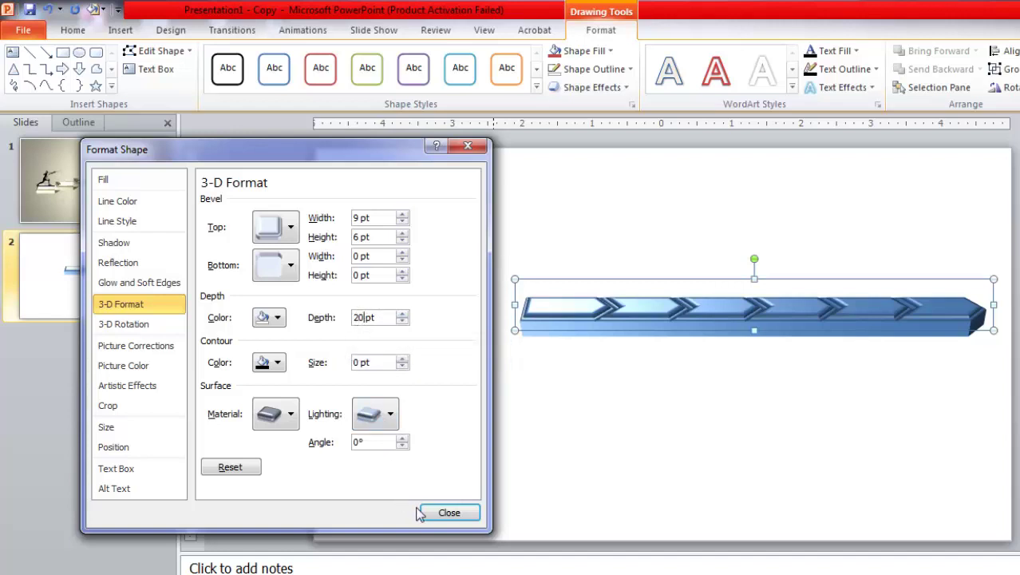
{"action": "left_click", "coordinate": [136, 326]}
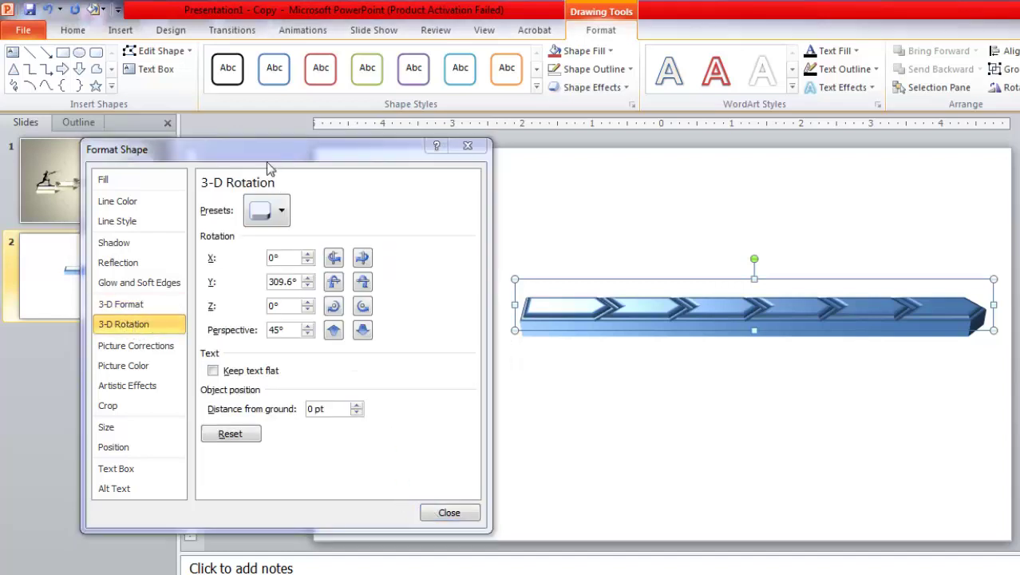
With 3-D Rotation showing 0 pt from the ground, select the second chevron in the group.
{"action": "left_click", "coordinate": [149, 330]}
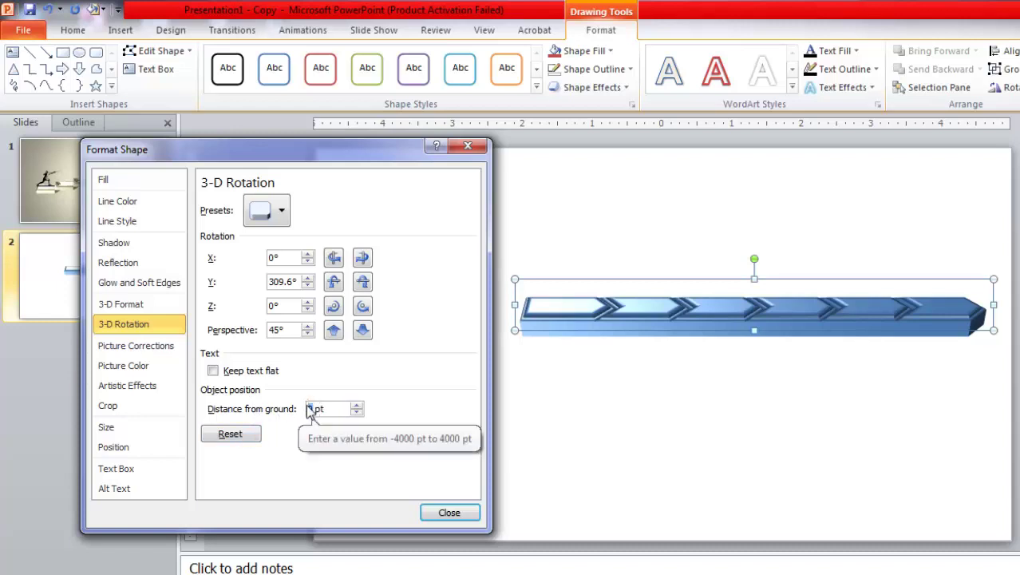
{"action": "double_click", "coordinate": [339, 410]}
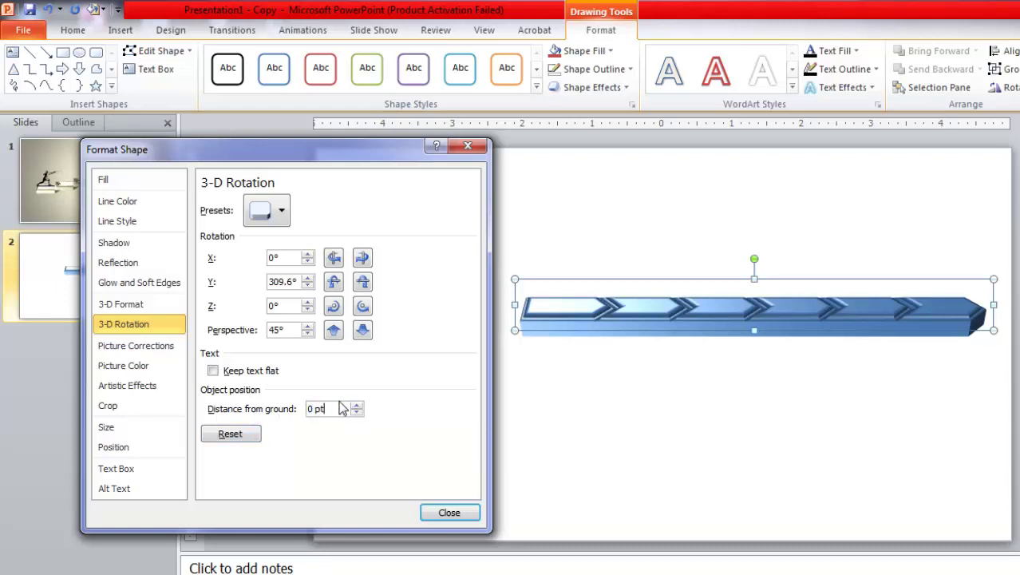
{"action": "left_click", "coordinate": [631, 316]}
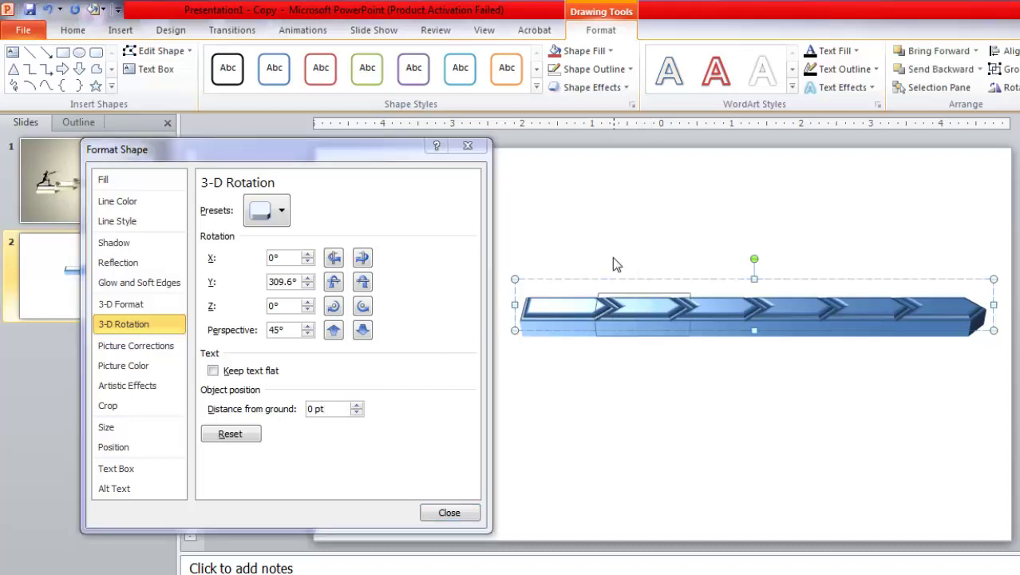
Set Distance from ground to 20 pt, then raise the next chevron to 40 pt.
{"action": "double_click", "coordinate": [313, 408]}
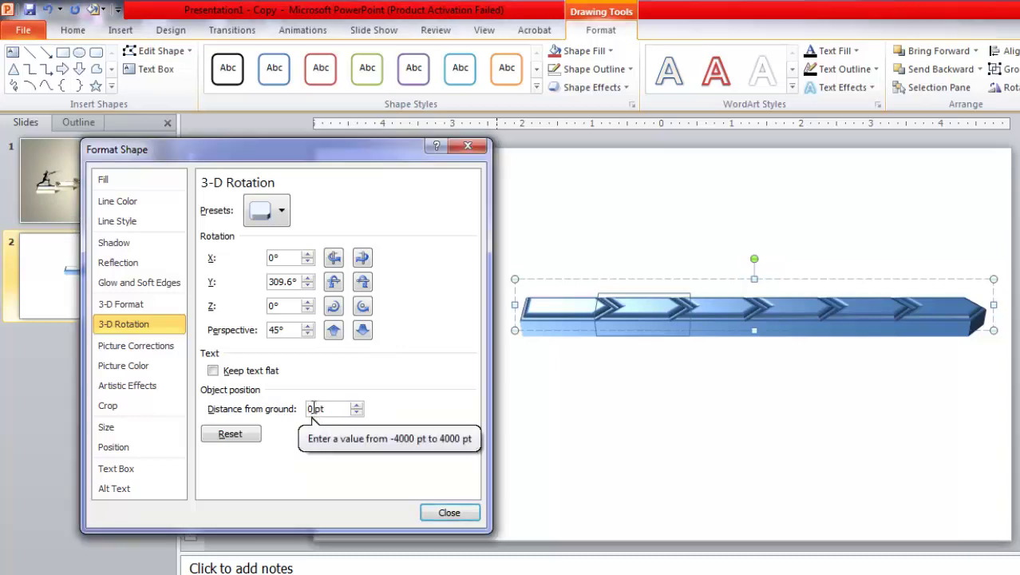
{"action": "key", "text": "BackSpace"}
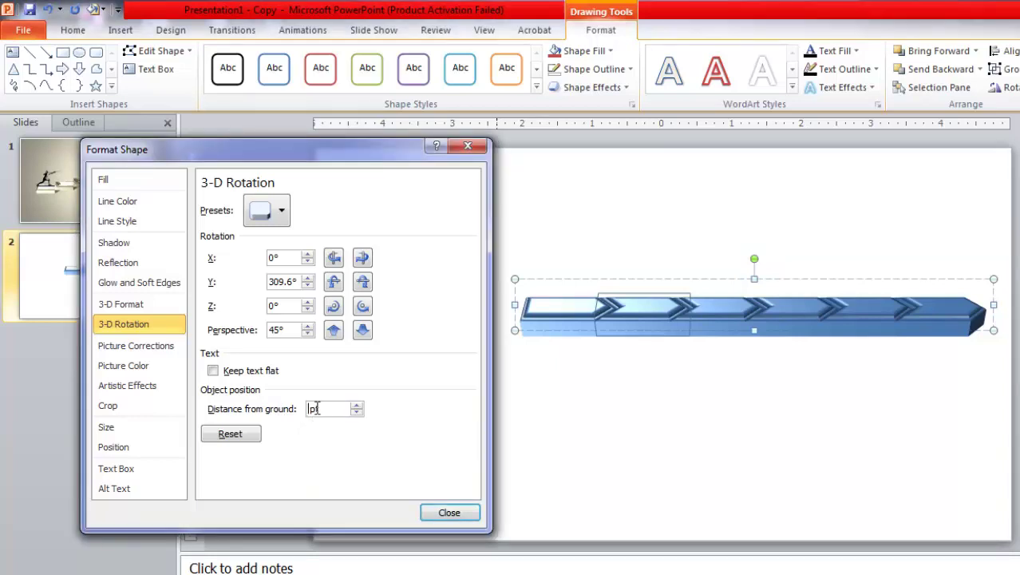
{"action": "type", "text": "20"}
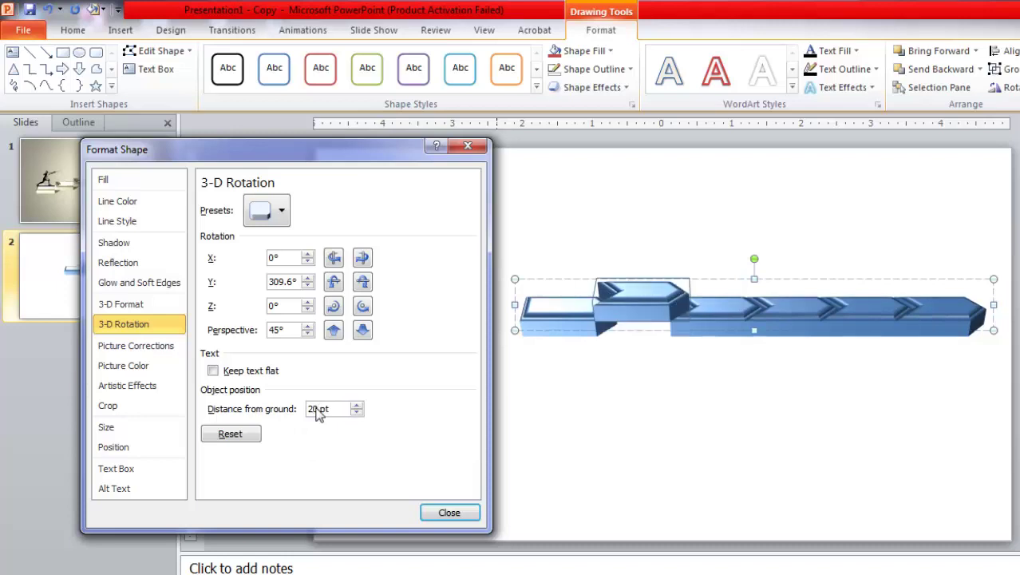
{"action": "left_click", "coordinate": [732, 309]}
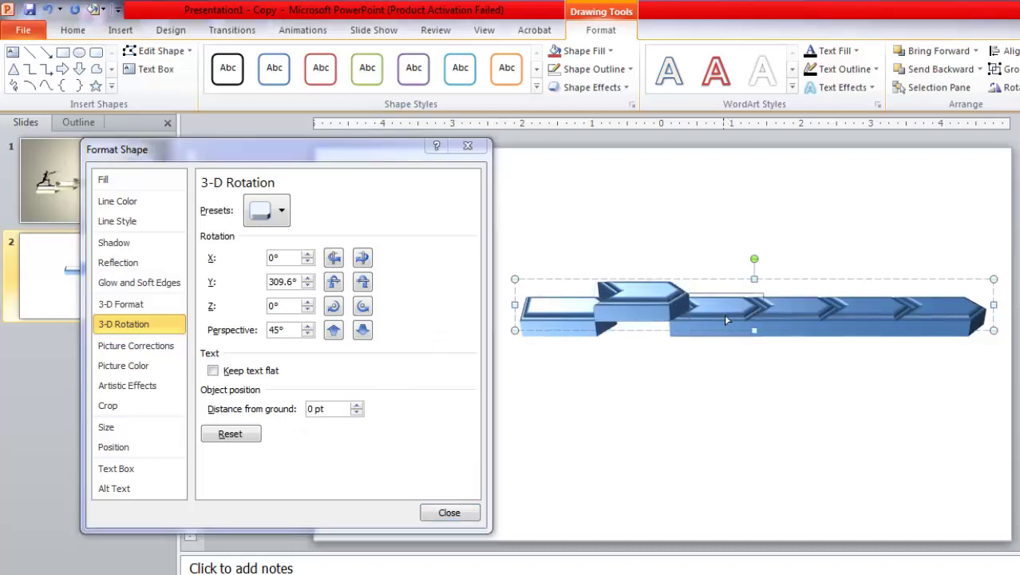
{"action": "left_click", "coordinate": [314, 410]}
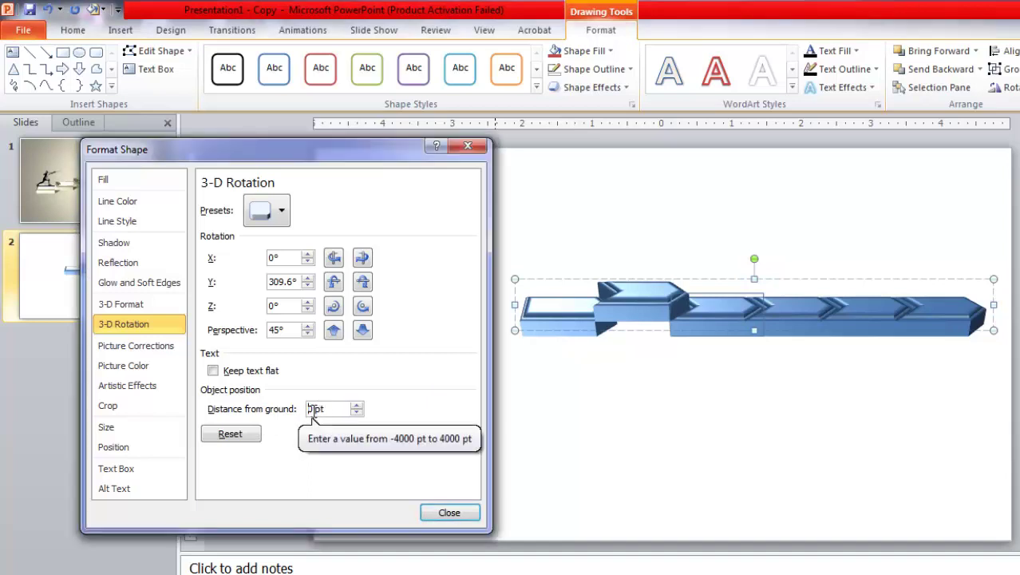
{"action": "type", "text": "40"}
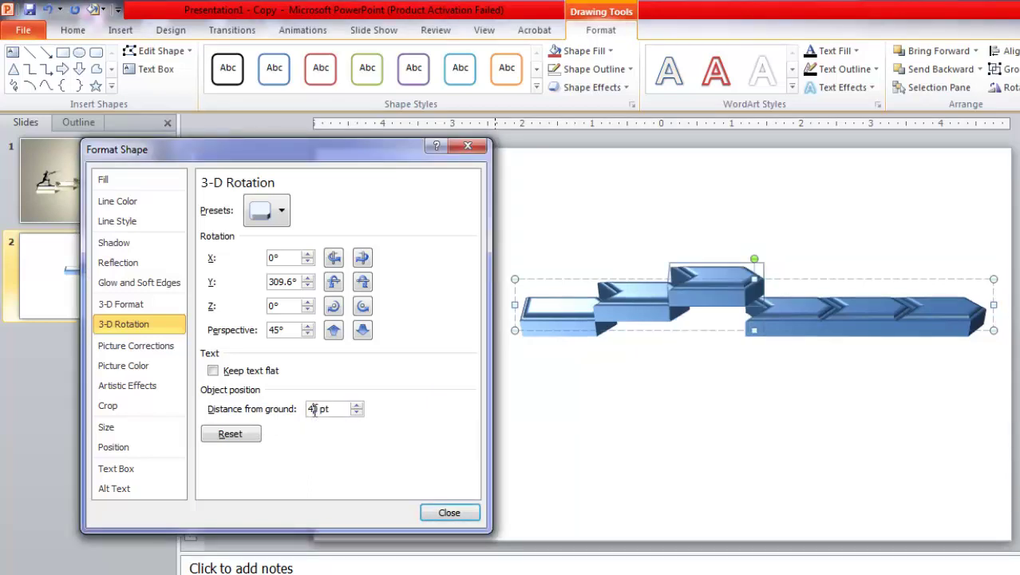
Raise the remaining chevrons progressively higher, ending with the last piece at 100 pt.
{"action": "left_click", "coordinate": [789, 318]}
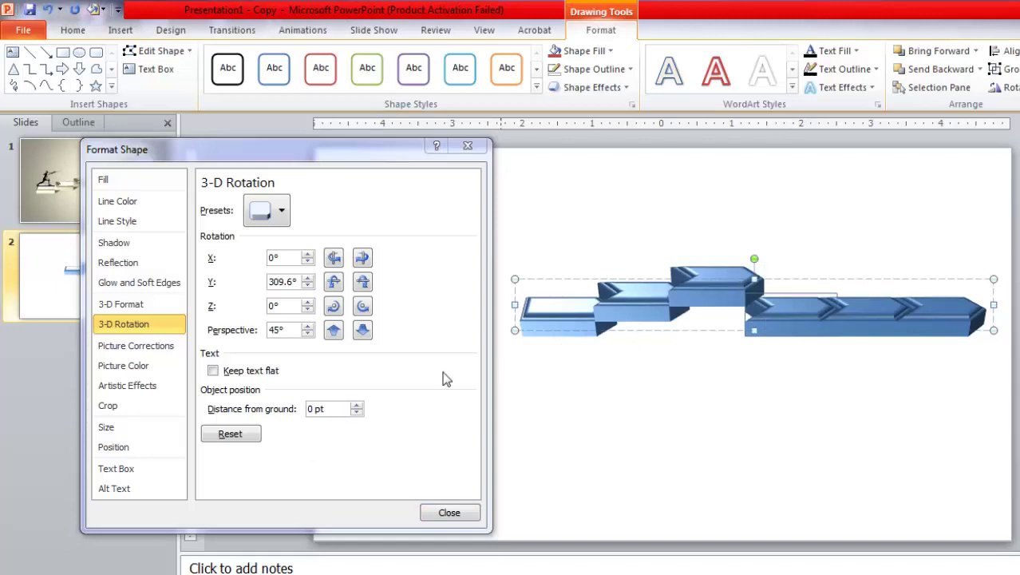
{"action": "left_click", "coordinate": [310, 409]}
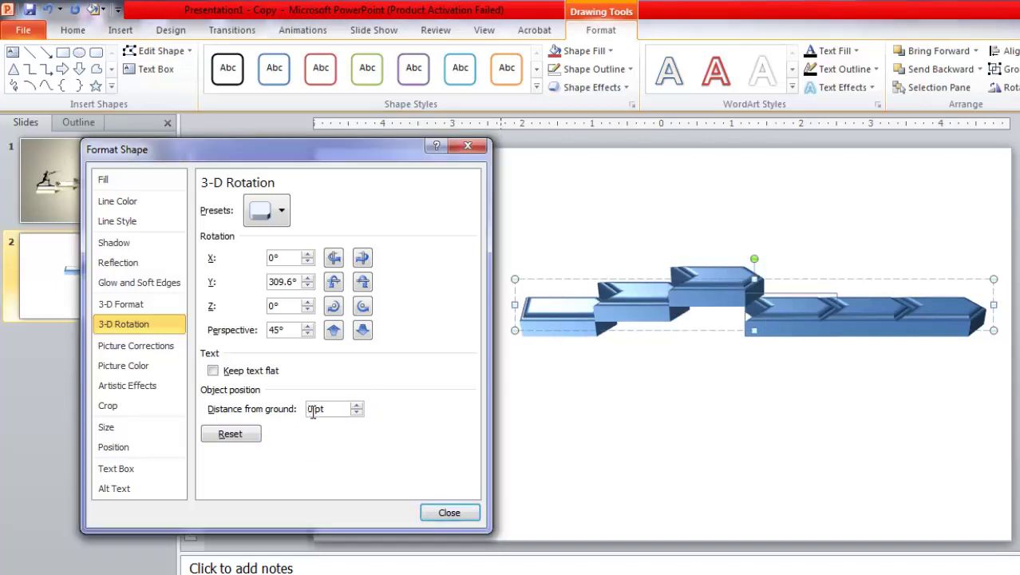
{"action": "type", "text": "4"}
{"action": "left_click", "coordinate": [862, 317]}
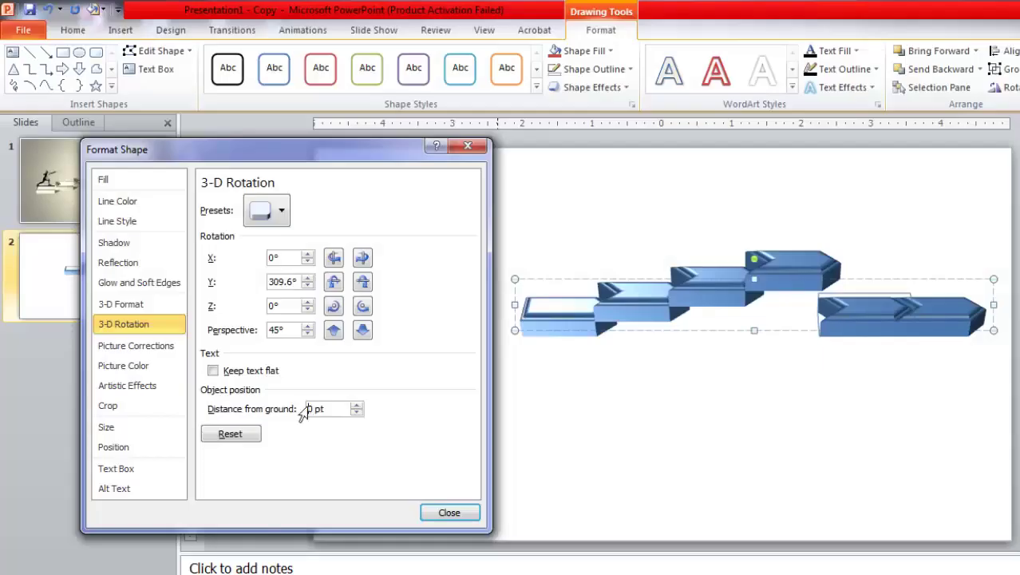
{"action": "type", "text": "8"}
{"action": "left_click", "coordinate": [937, 313]}
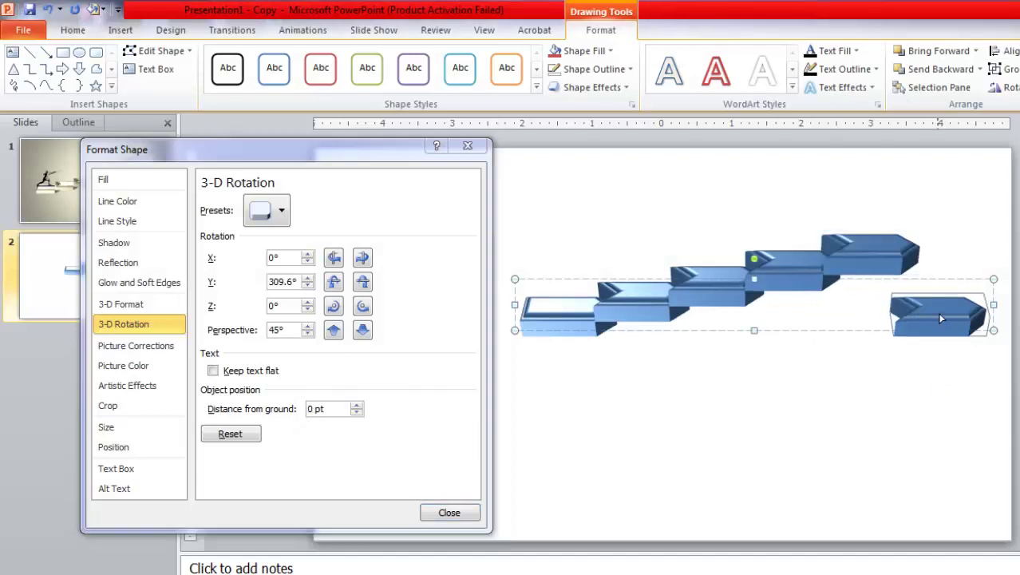
{"action": "left_click", "coordinate": [309, 408]}
{"action": "type", "text": "10"}
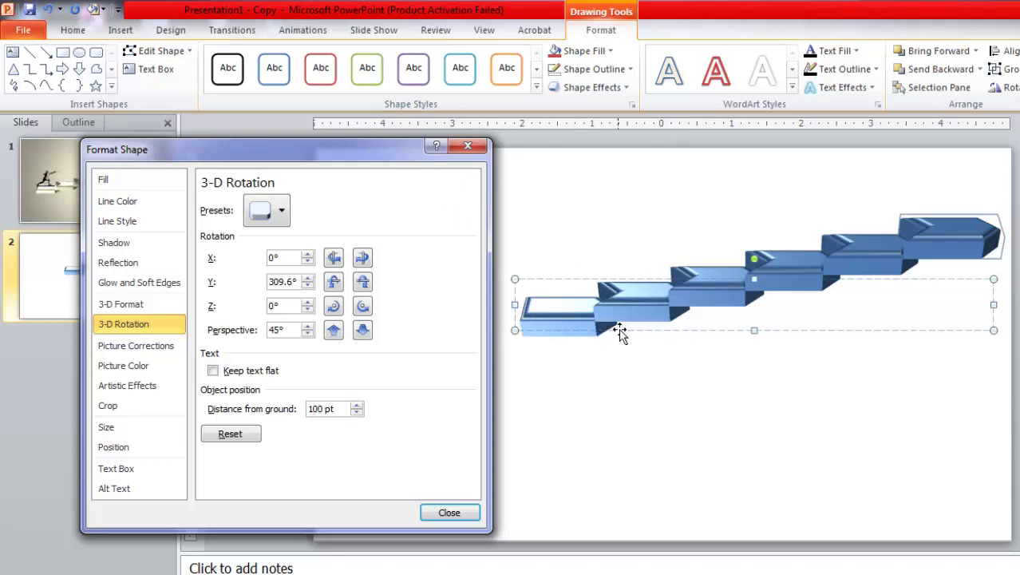
Close Format Shape and drag the staircase toward the centre of slide 2, comparing with slide 1.
{"action": "left_click_drag", "start_coordinate": [361, 154], "coordinate": [526, 189]}
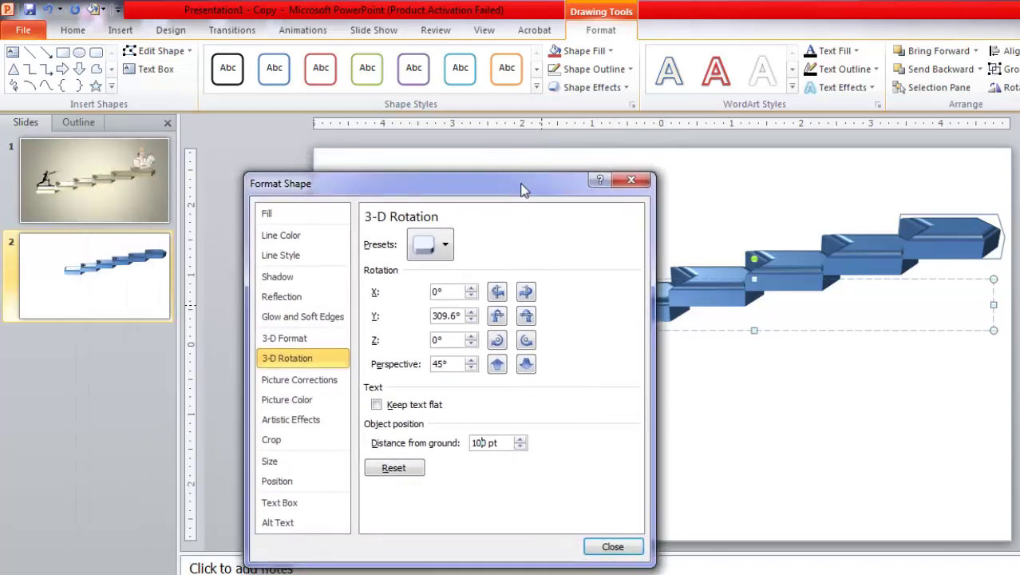
{"action": "left_click", "coordinate": [631, 181]}
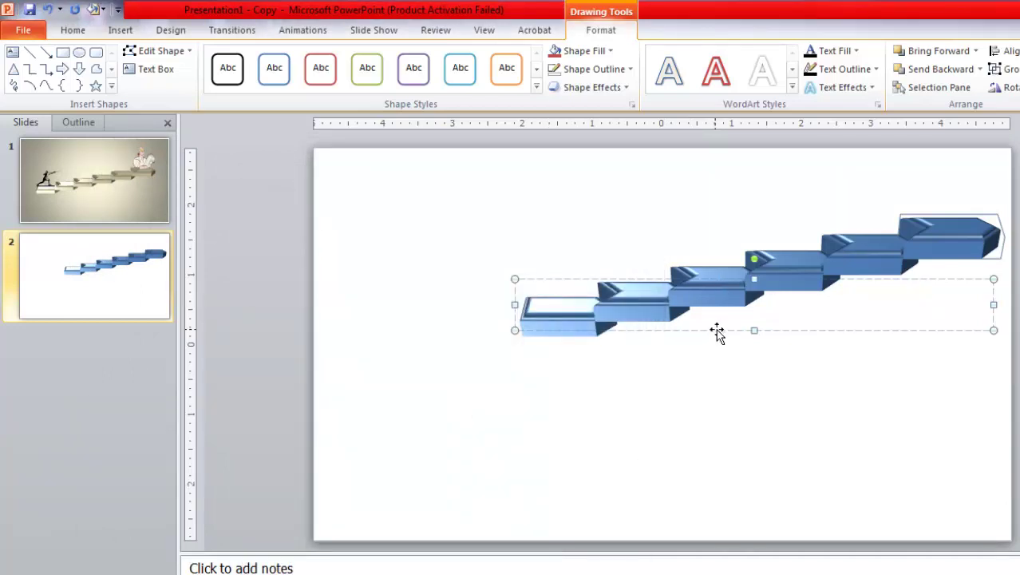
{"action": "left_click_drag", "start_coordinate": [717, 331], "coordinate": [633, 377]}
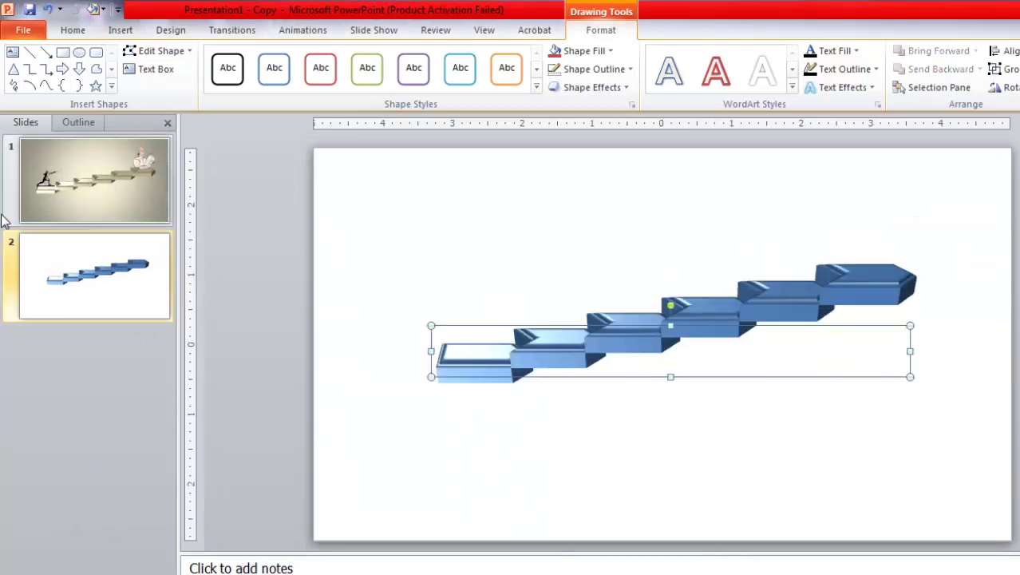
{"action": "left_click", "coordinate": [86, 178]}
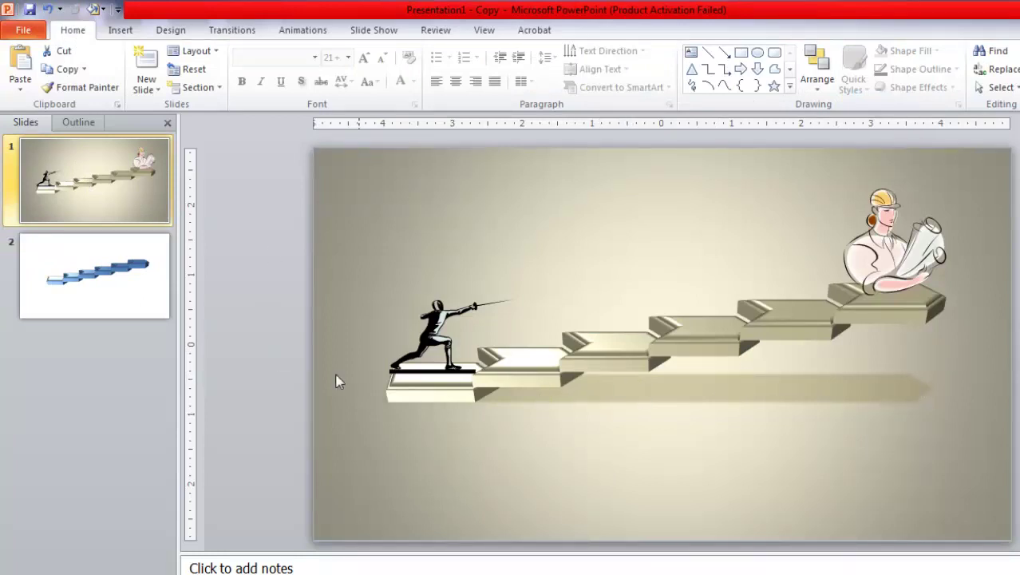
{"action": "left_click", "coordinate": [95, 275]}
Open Format Shape for the staircase on the Shadow page with the Presets gallery showing.
{"action": "left_click", "coordinate": [700, 326]}
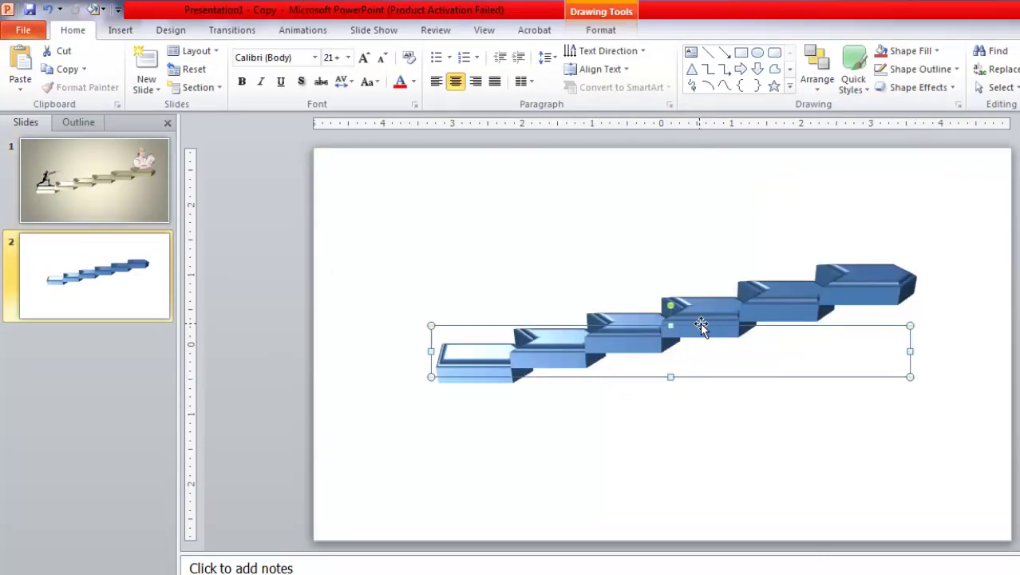
{"action": "right_click", "coordinate": [701, 323]}
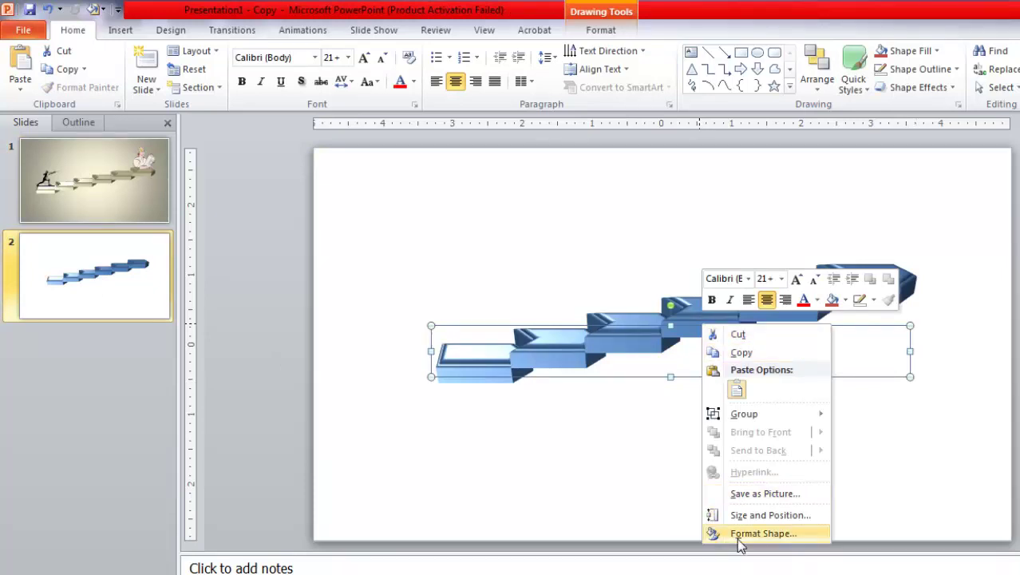
{"action": "left_click", "coordinate": [763, 534]}
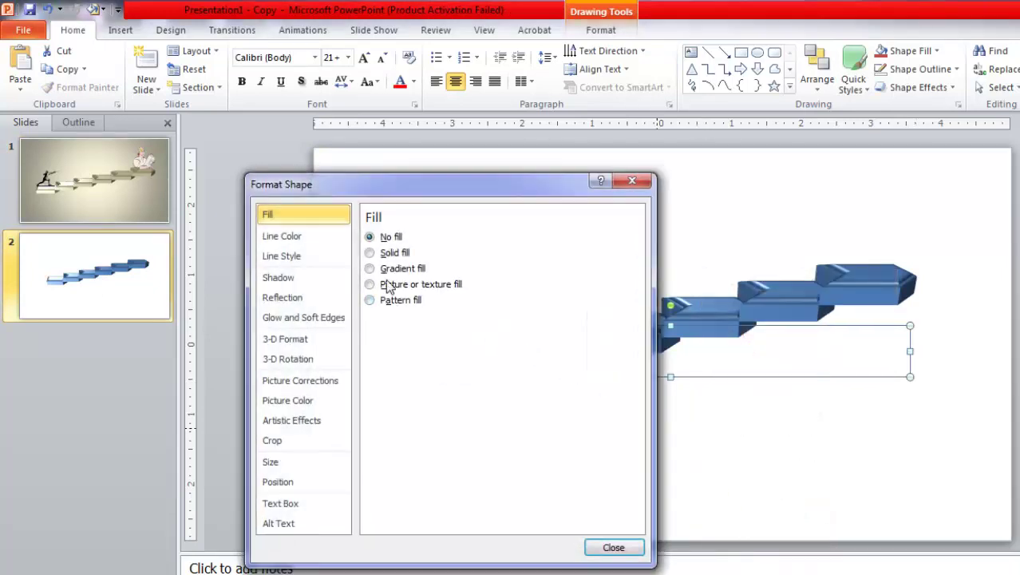
{"action": "left_click_drag", "start_coordinate": [424, 189], "coordinate": [205, 152]}
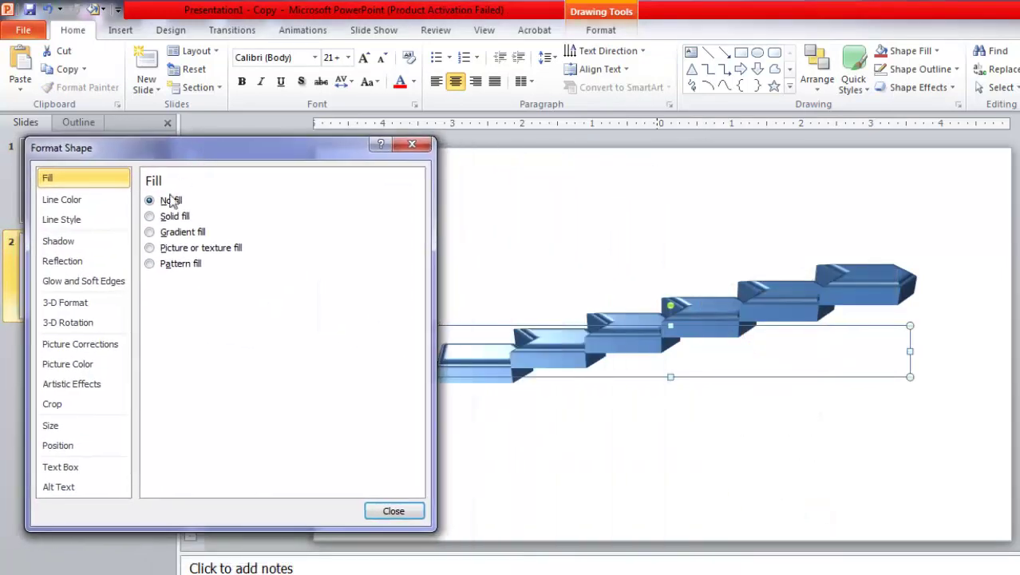
{"action": "left_click", "coordinate": [77, 247]}
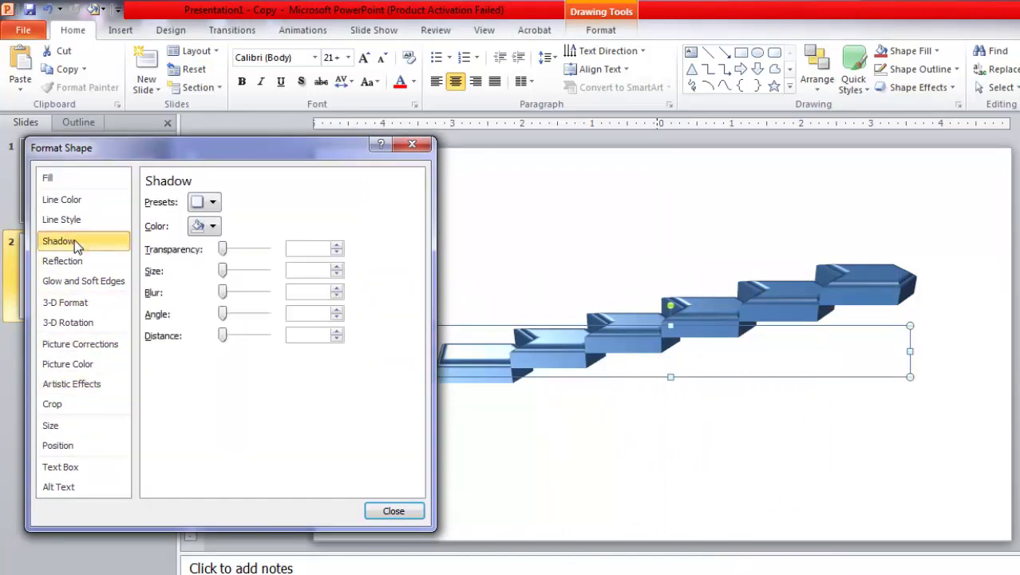
{"action": "left_click", "coordinate": [214, 203]}
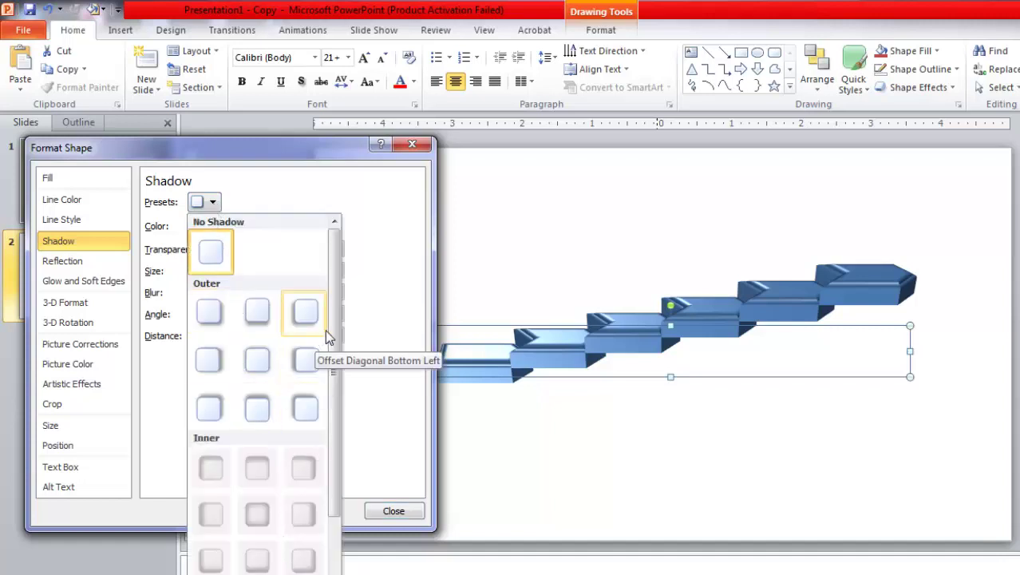
{"action": "left_click_drag", "start_coordinate": [335, 341], "coordinate": [346, 426]}
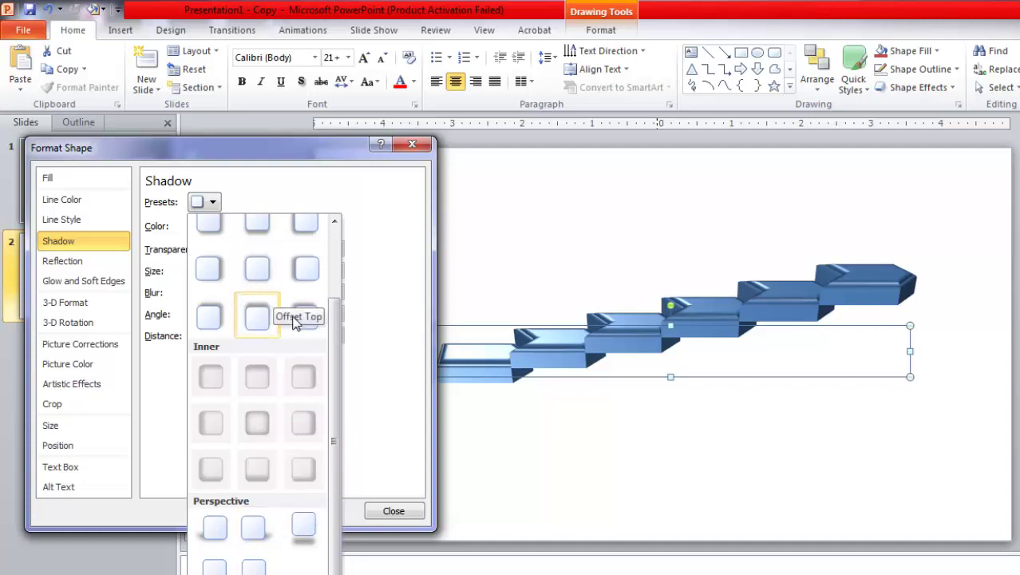
{"action": "scroll", "coordinate": [324, 359], "scroll_direction": "up", "scroll_amount": 3}
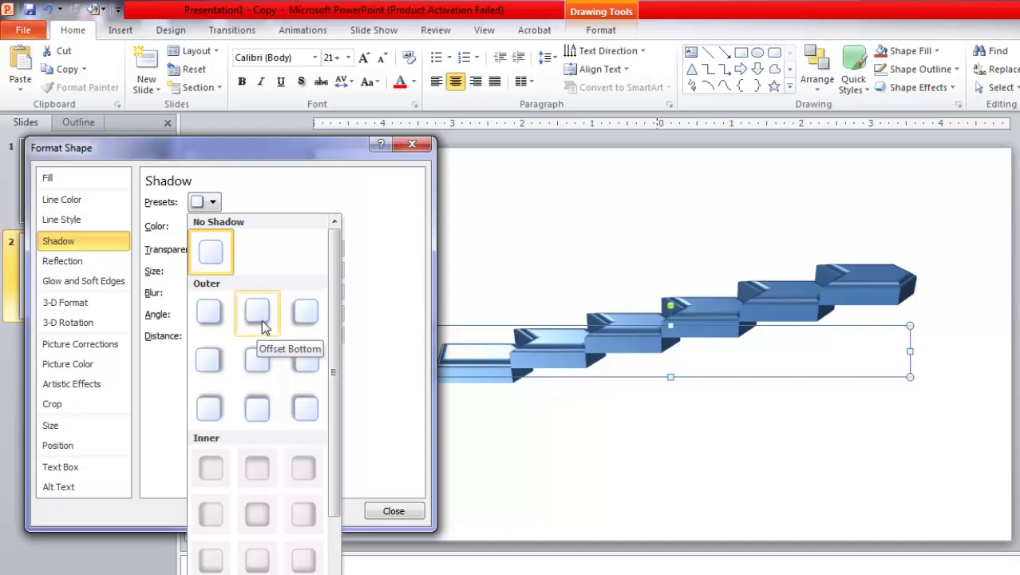
Apply an Offset Bottom shadow: 53% transparency, 94% size, 5 pt blur, 110°, 5 pt distance.
{"action": "left_click", "coordinate": [262, 323]}
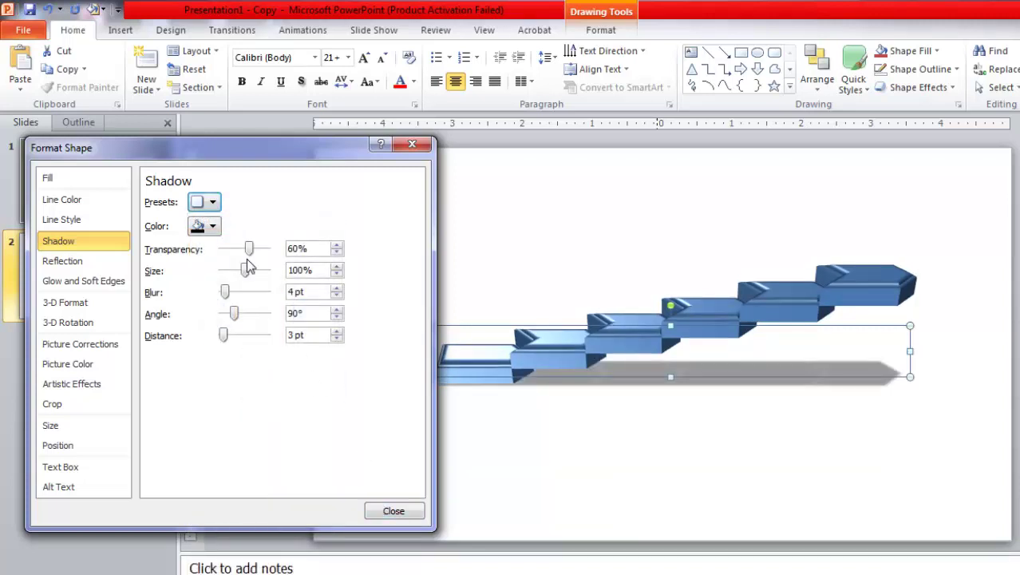
{"action": "left_click_drag", "start_coordinate": [336, 157], "coordinate": [317, 157]}
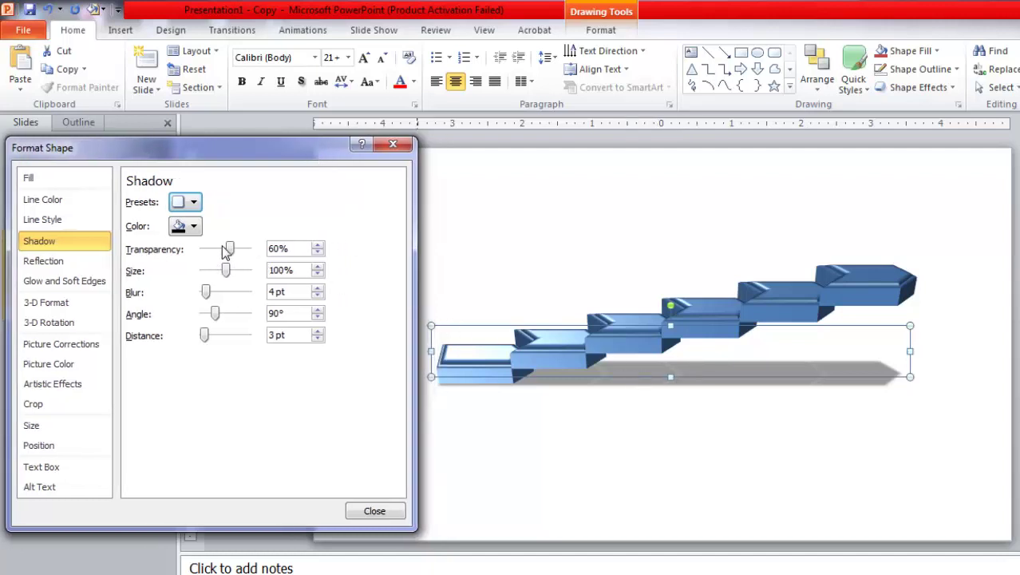
{"action": "mouse_move", "coordinate": [234, 251]}
{"action": "left_mouse_down"}
{"action": "mouse_move", "coordinate": [206, 250]}
{"action": "mouse_move", "coordinate": [243, 245]}
{"action": "mouse_move", "coordinate": [229, 249]}
{"action": "mouse_move", "coordinate": [235, 269]}
{"action": "mouse_move", "coordinate": [221, 270]}
{"action": "mouse_move", "coordinate": [206, 293]}
{"action": "mouse_move", "coordinate": [225, 318]}
{"action": "mouse_move", "coordinate": [207, 336]}
{"action": "left_mouse_up"}
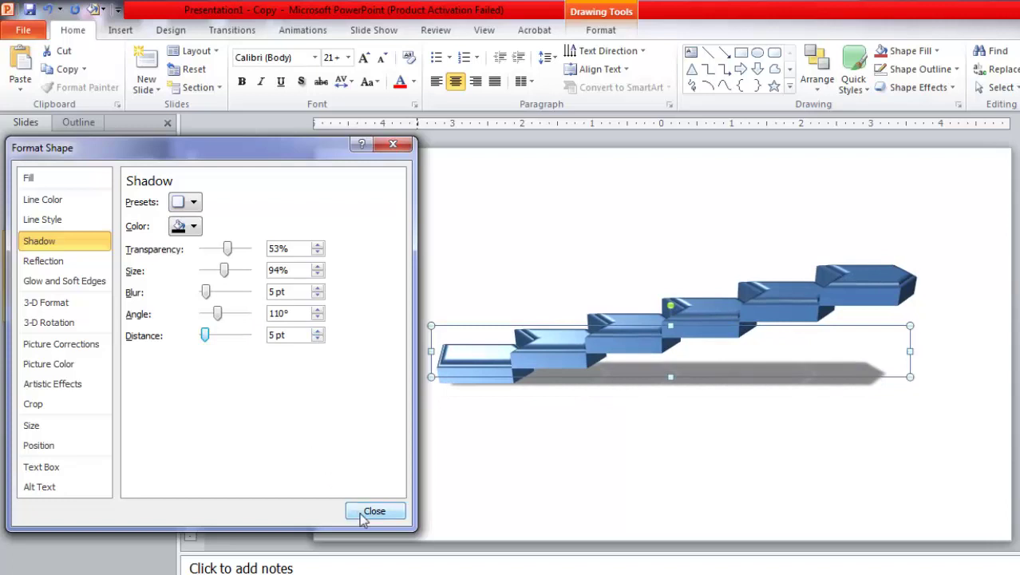
{"action": "left_click", "coordinate": [361, 515]}
{"action": "left_click_drag", "start_coordinate": [606, 379], "coordinate": [579, 424]}
Move the shadowed staircase lower on slide 2 so it matches its placement on slide 1.
{"action": "left_click", "coordinate": [656, 297]}
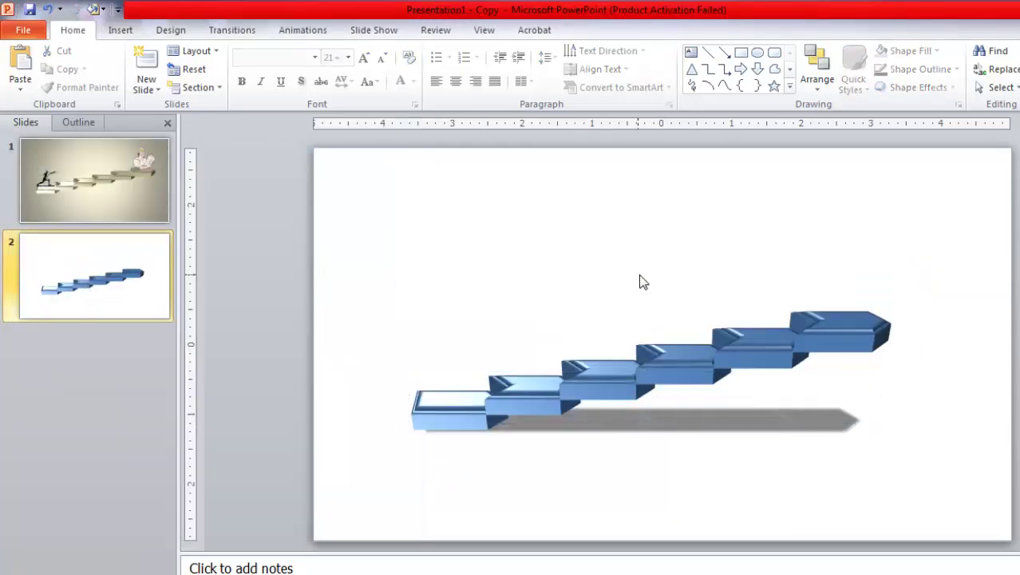
{"action": "left_click", "coordinate": [597, 372]}
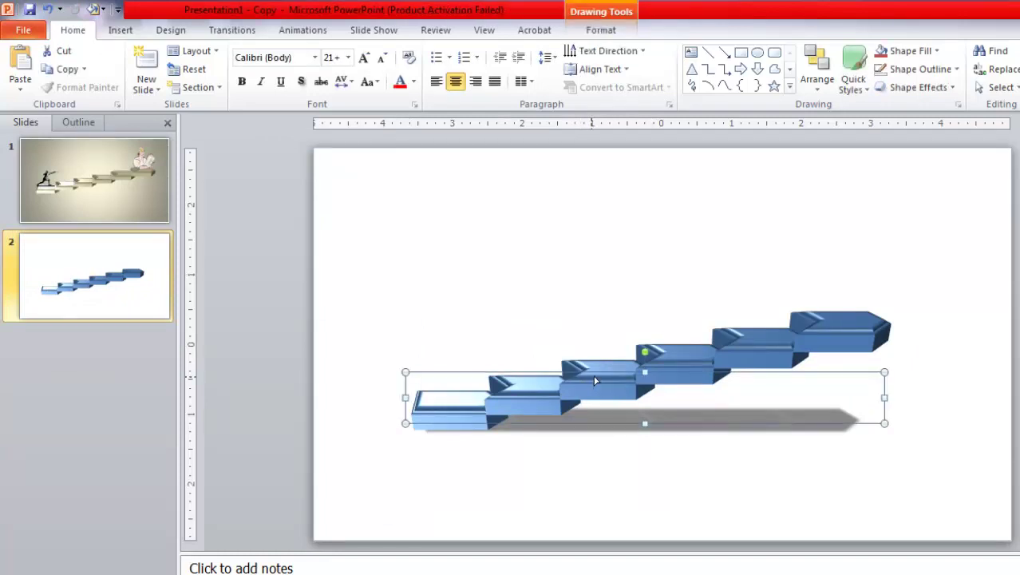
{"action": "mouse_move", "coordinate": [595, 371]}
{"action": "left_mouse_down"}
{"action": "mouse_move", "coordinate": [592, 392]}
{"action": "mouse_move", "coordinate": [584, 372]}
{"action": "left_mouse_up"}
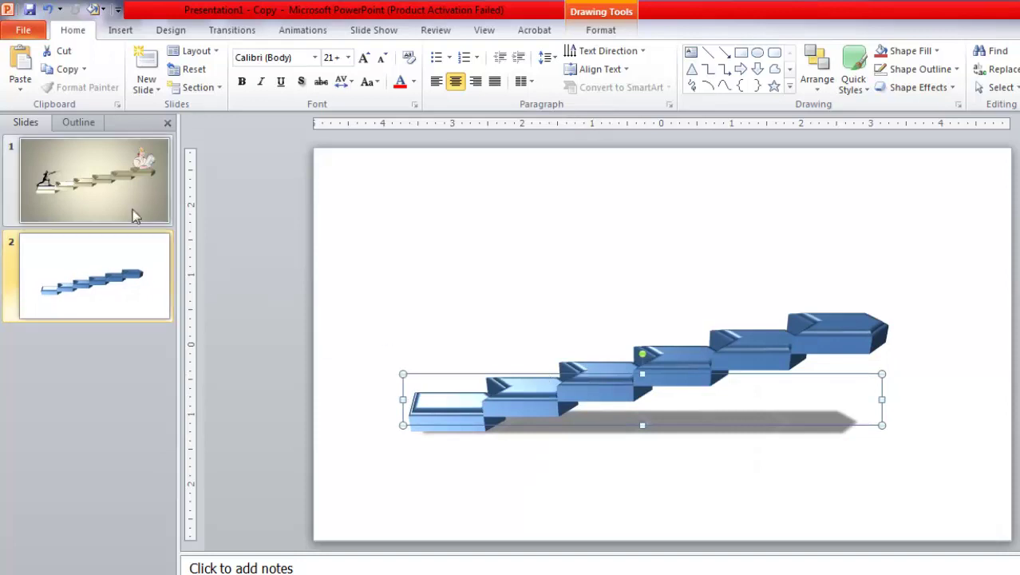
{"action": "left_click", "coordinate": [128, 184]}
{"action": "left_click", "coordinate": [92, 297]}
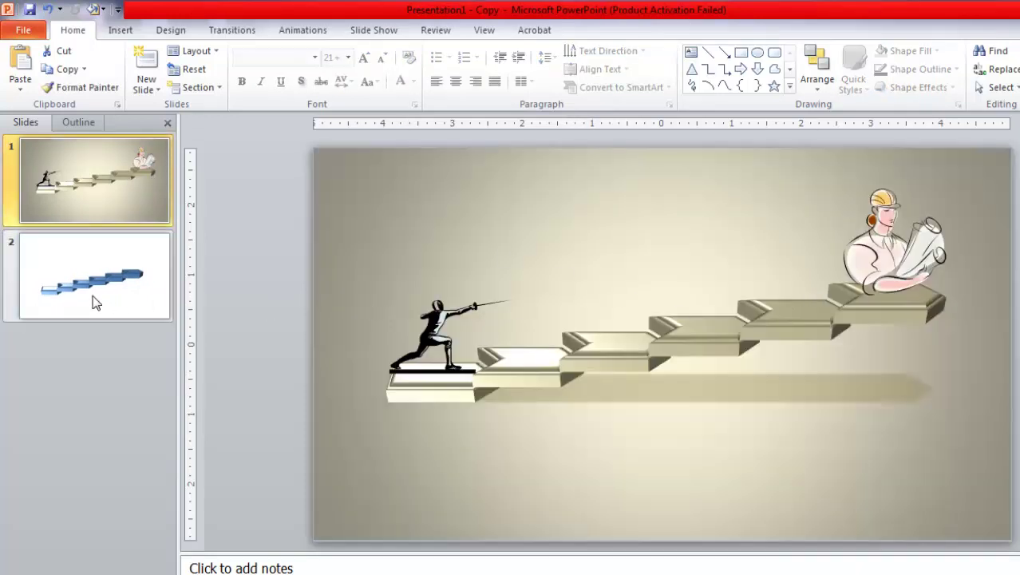
{"action": "left_click", "coordinate": [86, 184]}
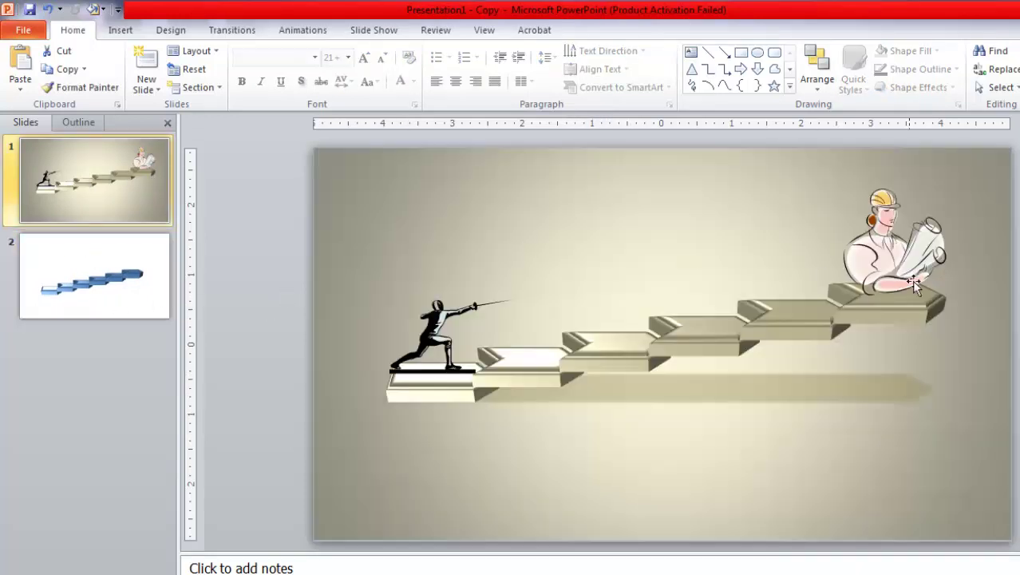
{"action": "left_click", "coordinate": [887, 241]}
{"action": "left_click", "coordinate": [92, 275]}
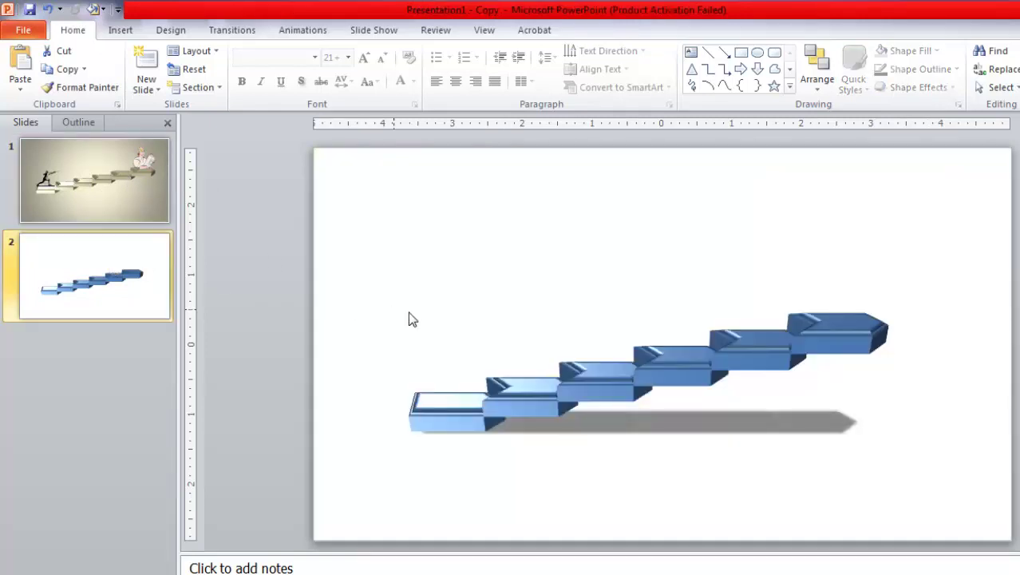
{"action": "left_click", "coordinate": [521, 408]}
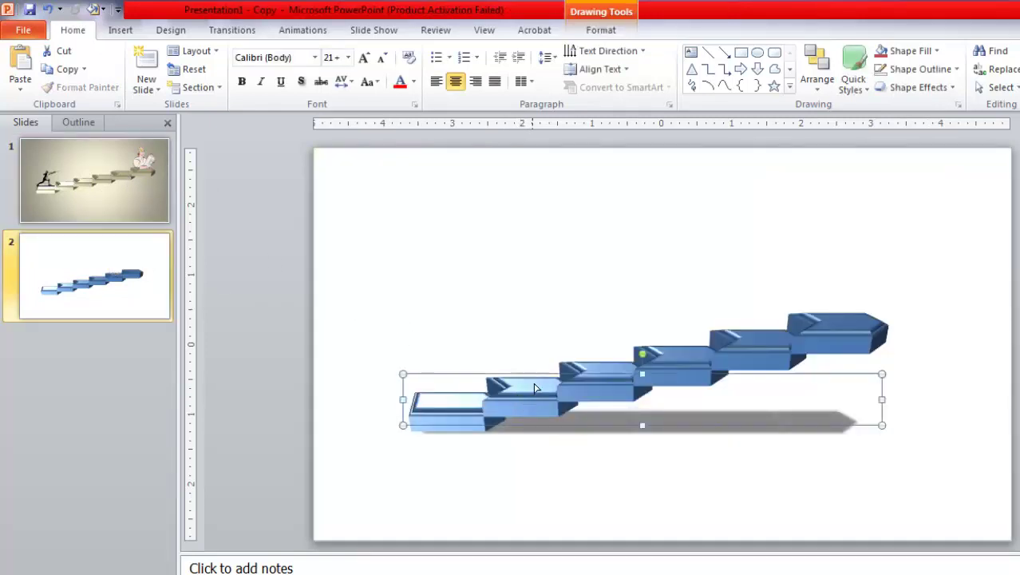
{"action": "left_click_drag", "start_coordinate": [535, 373], "coordinate": [545, 392]}
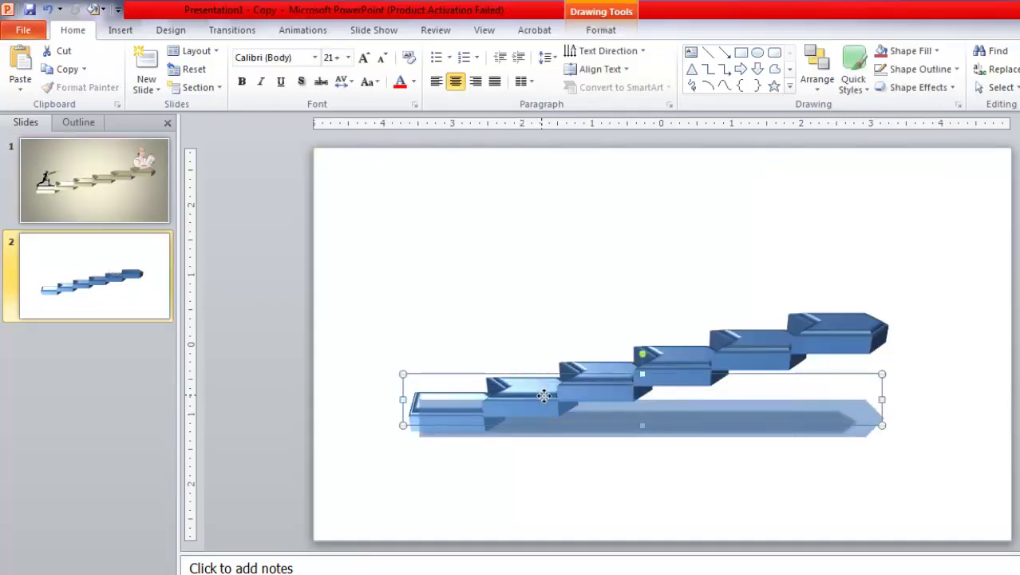
Open the Clip Art pane and list all available clip art.
{"action": "left_click", "coordinate": [120, 30]}
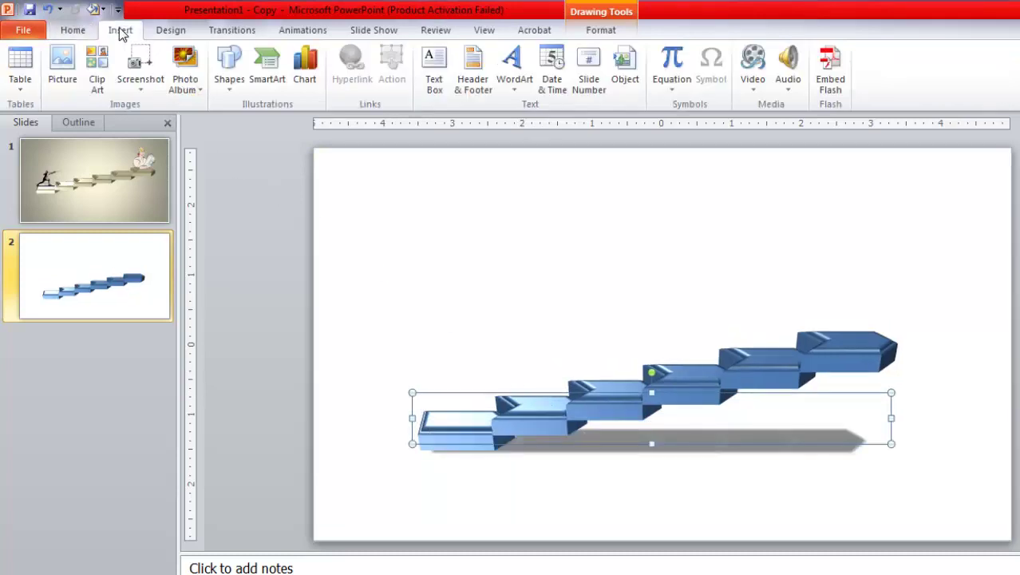
{"action": "left_click", "coordinate": [102, 256]}
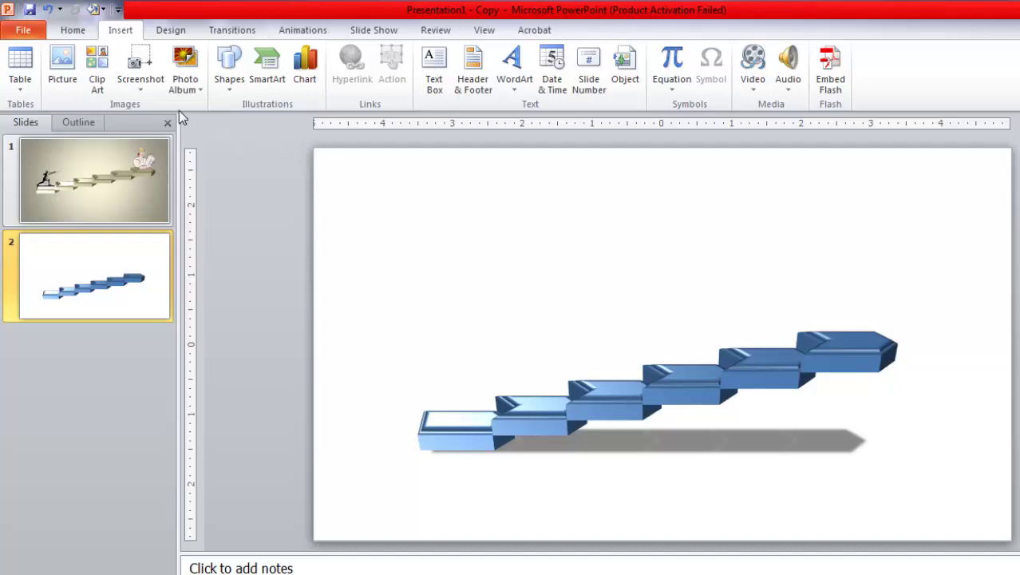
{"action": "left_click", "coordinate": [96, 68]}
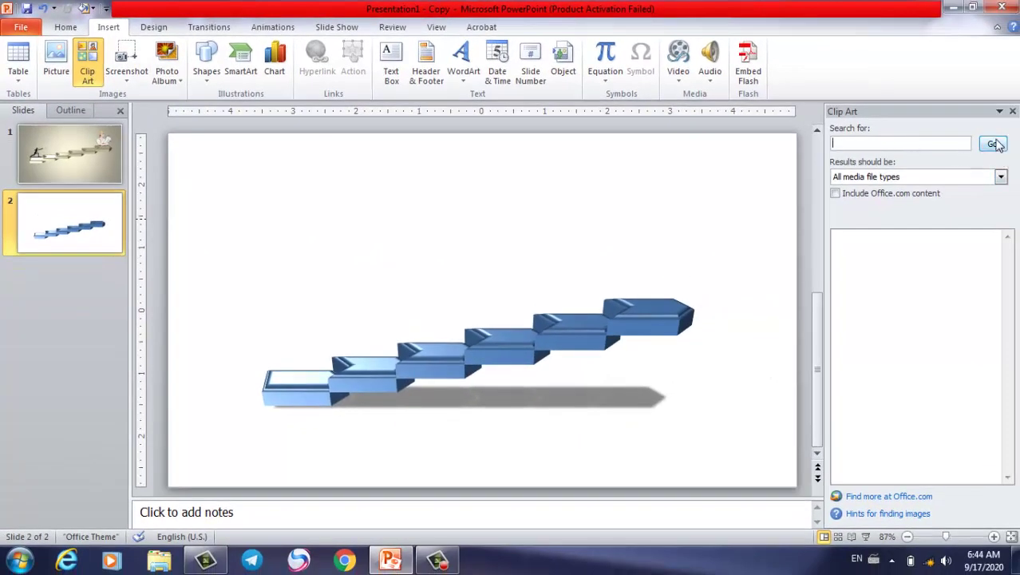
{"action": "left_click", "coordinate": [993, 145]}
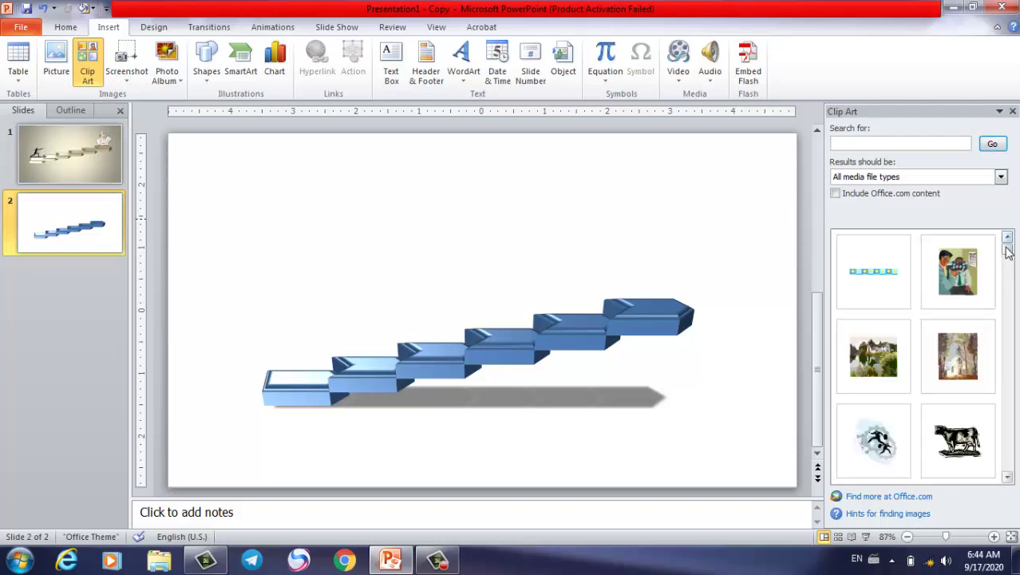
Insert the woman-with-blueprints clip art and place it on the top stair step.
{"action": "scroll", "coordinate": [1008, 252], "scroll_direction": "down", "scroll_amount": 1}
{"action": "scroll", "coordinate": [1011, 255], "scroll_direction": "down", "scroll_amount": 2}
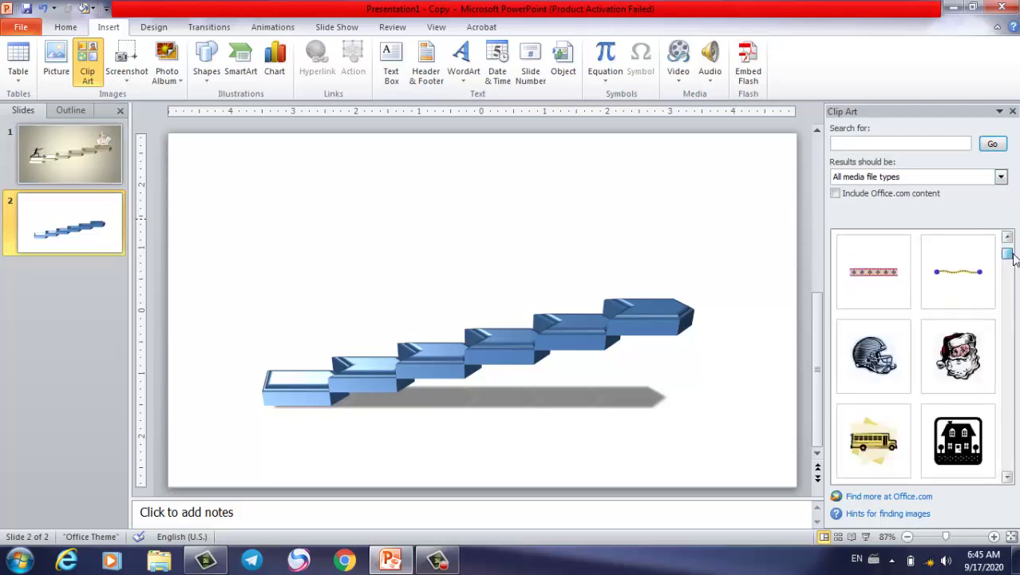
{"action": "scroll", "coordinate": [1014, 259], "scroll_direction": "down", "scroll_amount": 3}
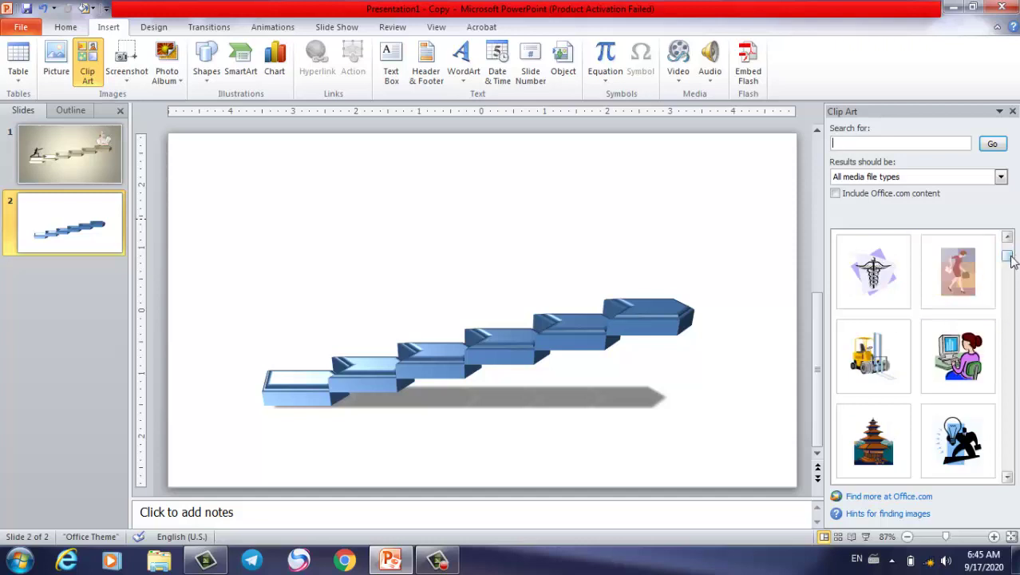
{"action": "mouse_move", "coordinate": [1009, 257]}
{"action": "left_mouse_down"}
{"action": "mouse_move", "coordinate": [1016, 278]}
{"action": "mouse_move", "coordinate": [1008, 279]}
{"action": "left_mouse_up"}
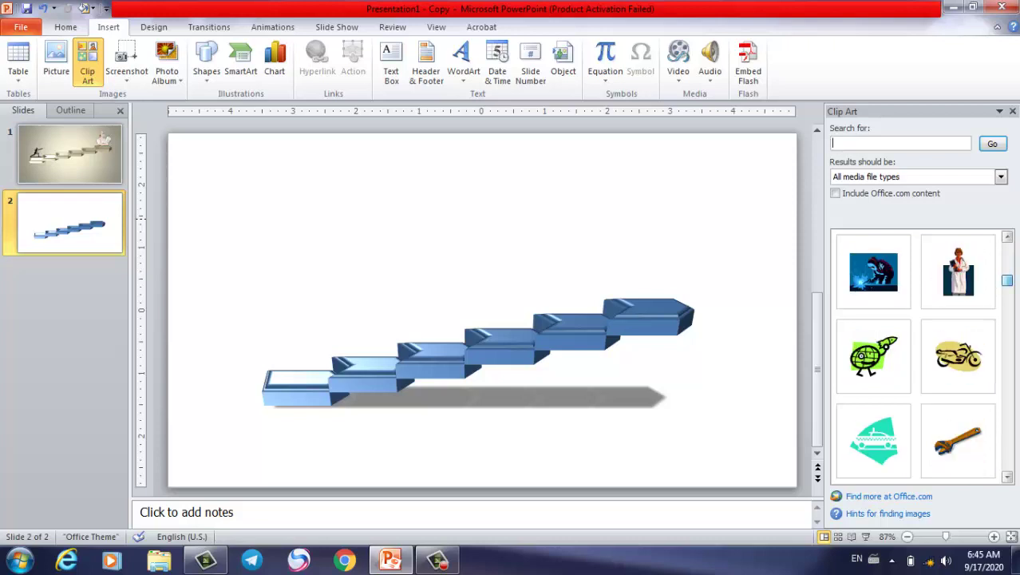
{"action": "scroll", "coordinate": [916, 355], "scroll_direction": "down", "scroll_amount": 1}
{"action": "scroll", "coordinate": [915, 356], "scroll_direction": "down", "scroll_amount": 2}
{"action": "scroll", "coordinate": [916, 355], "scroll_direction": "down", "scroll_amount": 2}
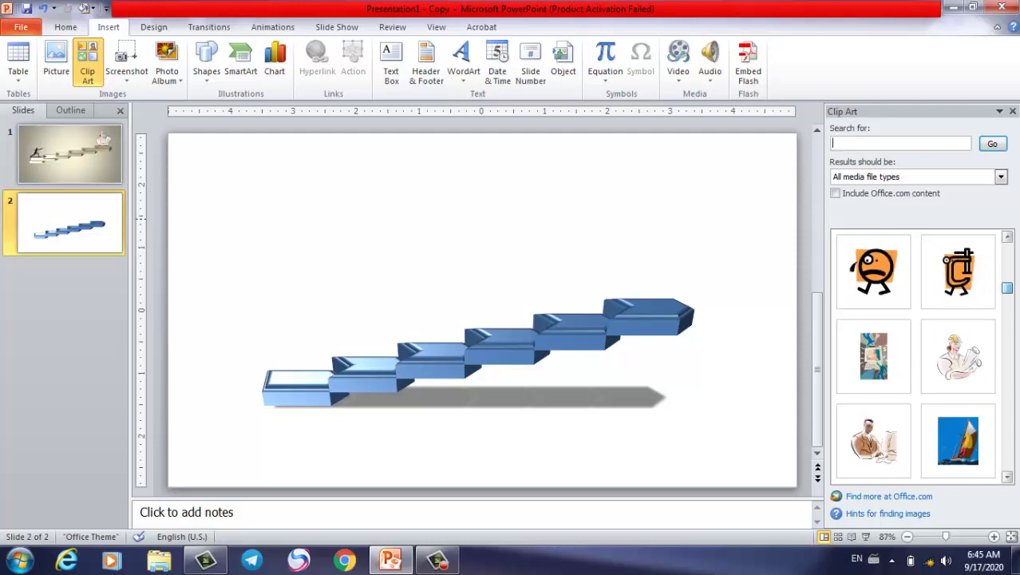
{"action": "left_click", "coordinate": [958, 375]}
{"action": "left_click_drag", "start_coordinate": [468, 305], "coordinate": [655, 242]}
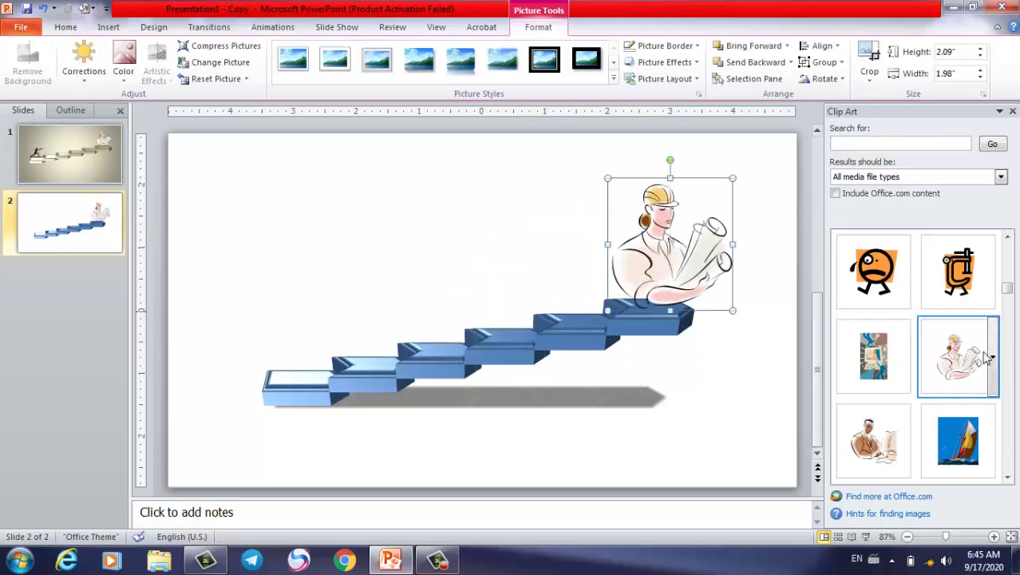
Put the fencer clip art on the bottom step, close Clip Art, and shrink it to 0.89" × 1.49".
{"action": "left_click", "coordinate": [1008, 302]}
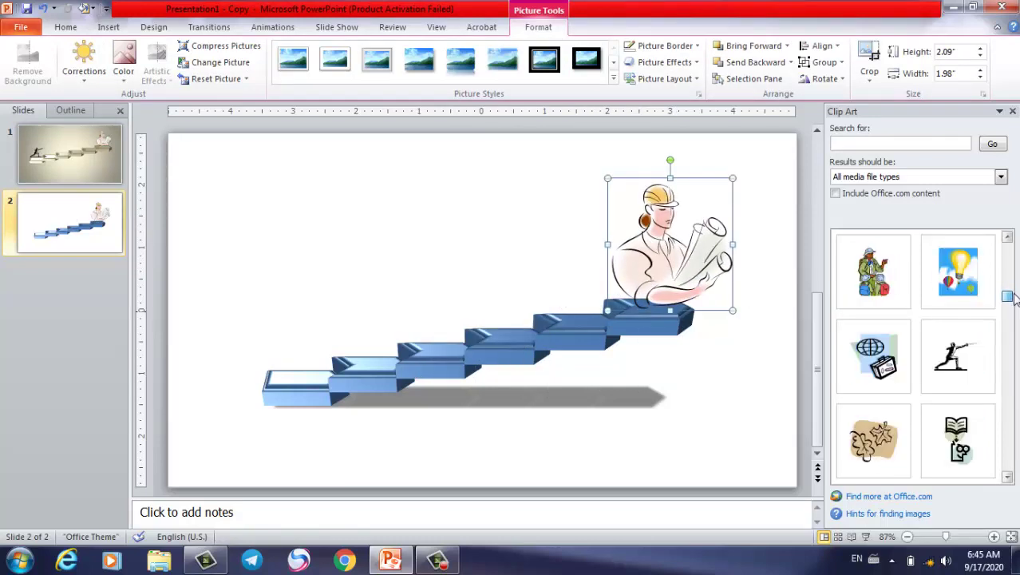
{"action": "left_click", "coordinate": [958, 271]}
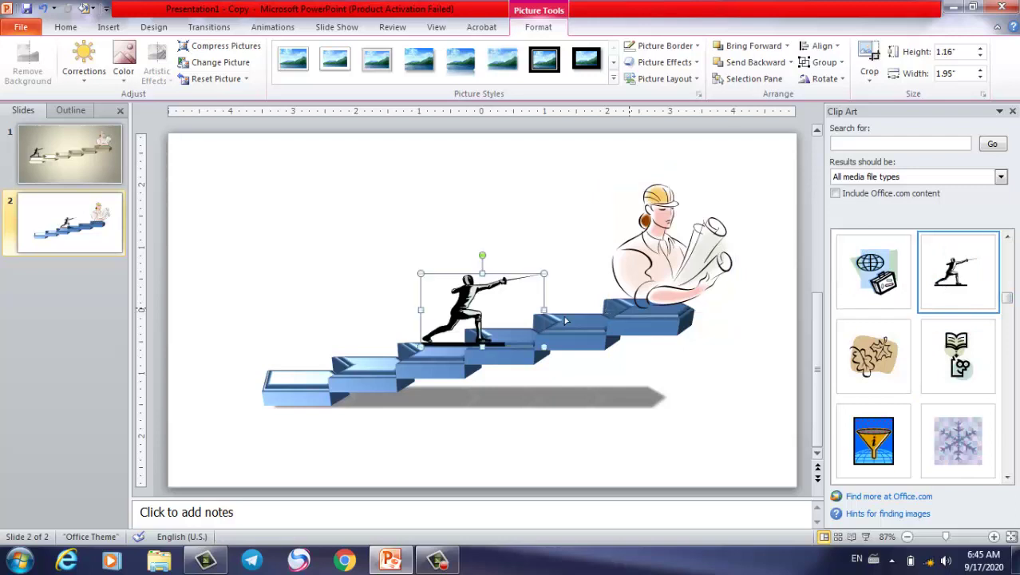
{"action": "left_click_drag", "start_coordinate": [453, 311], "coordinate": [286, 343]}
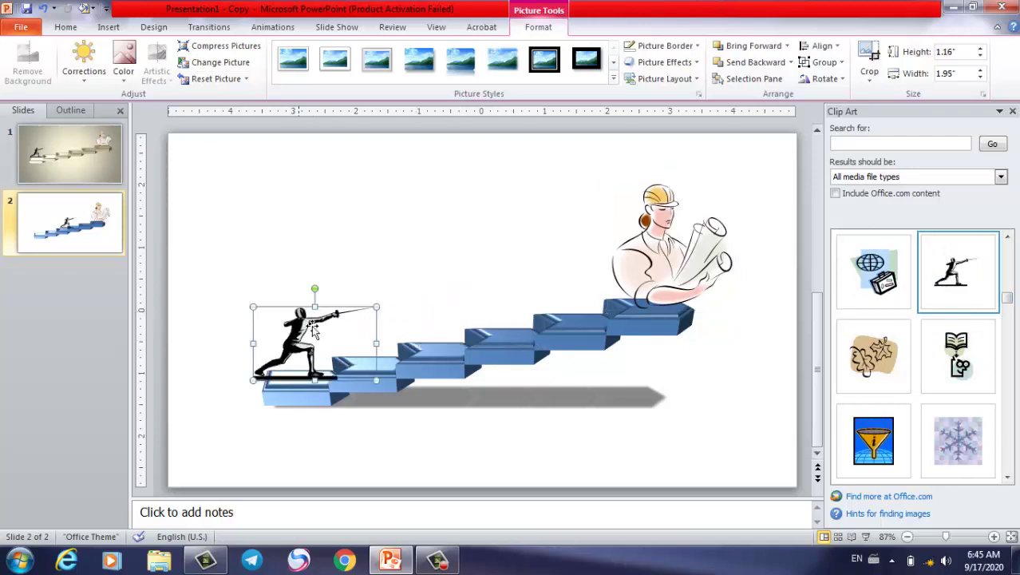
{"action": "left_click", "coordinate": [1013, 112]}
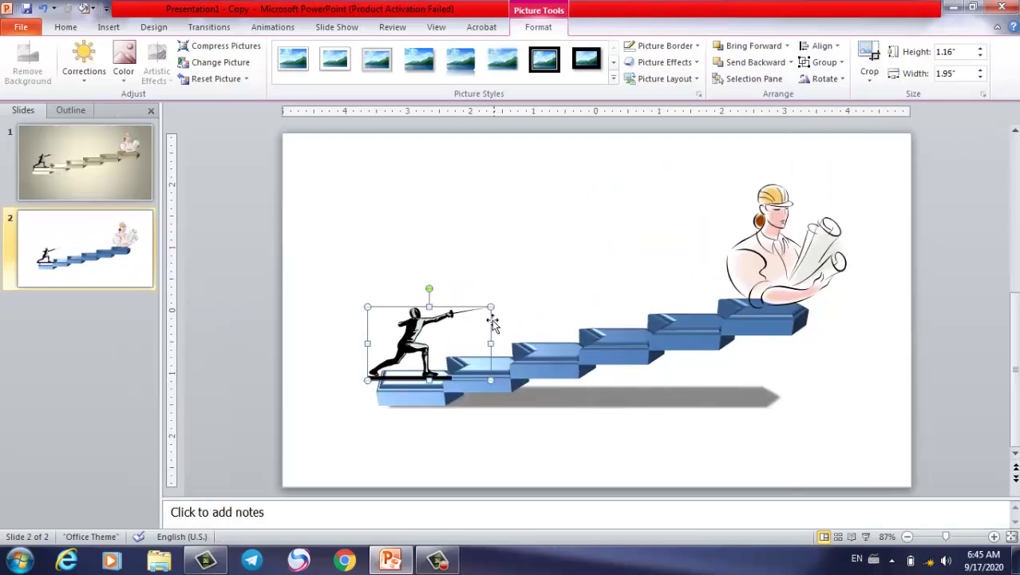
{"action": "left_click_drag", "start_coordinate": [493, 306], "coordinate": [462, 324]}
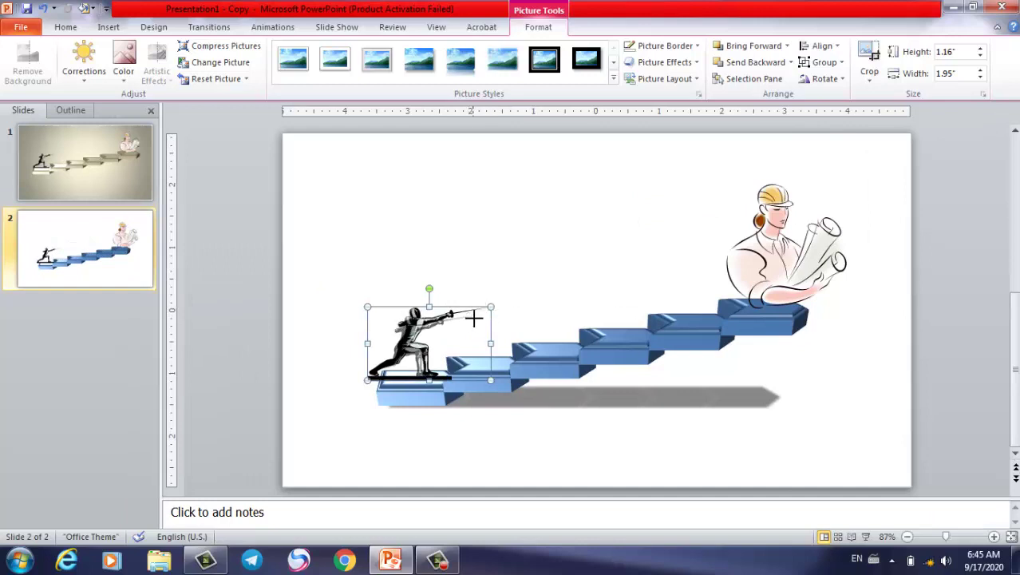
{"action": "left_click_drag", "start_coordinate": [389, 356], "coordinate": [415, 354]}
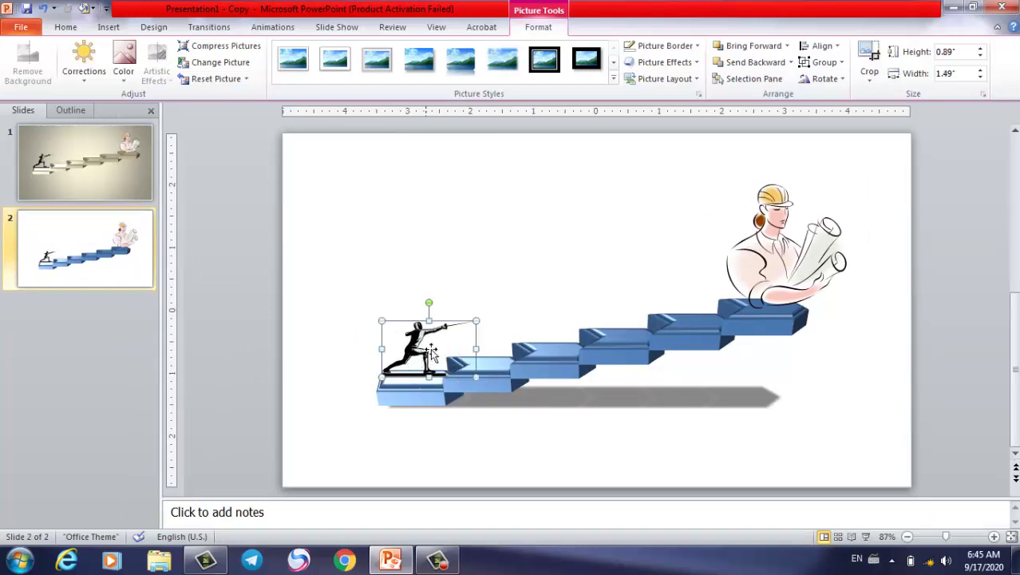
{"action": "left_click", "coordinate": [785, 248]}
{"action": "left_click", "coordinate": [553, 239]}
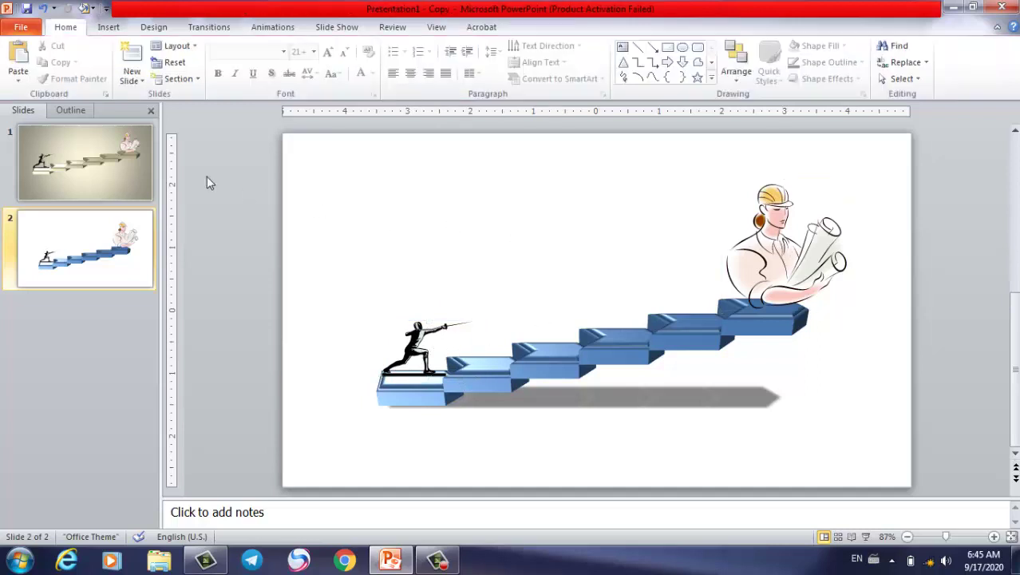
Insert a text box above the fencer on slide 2.
{"action": "left_click", "coordinate": [108, 28]}
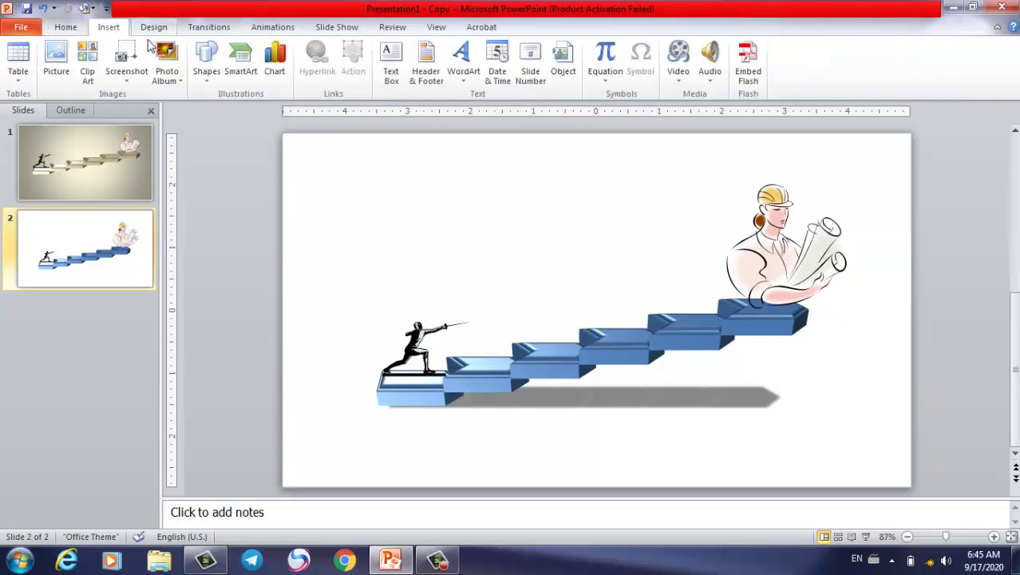
{"action": "left_click", "coordinate": [206, 64]}
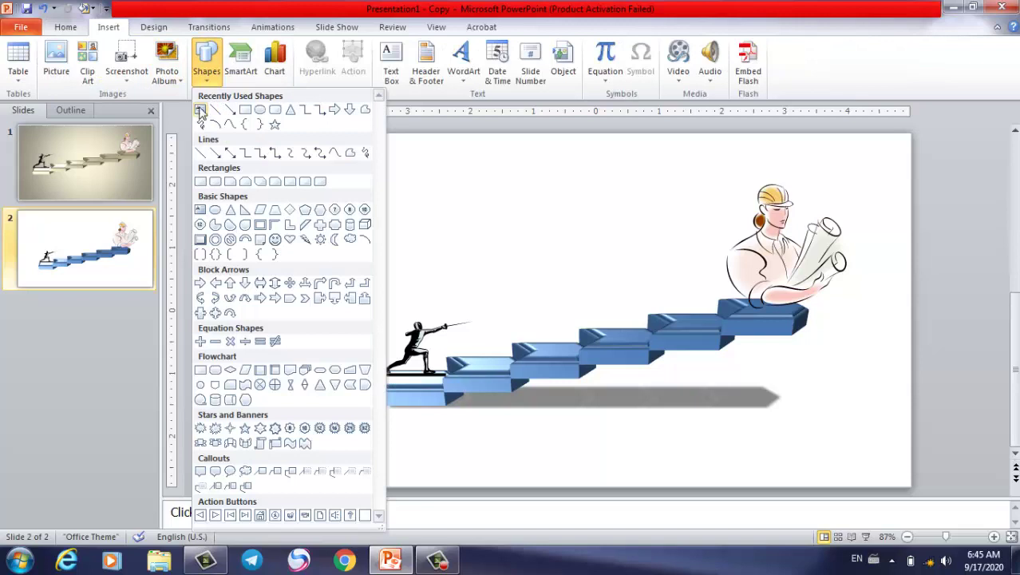
{"action": "left_click", "coordinate": [200, 112]}
{"action": "left_click", "coordinate": [447, 209]}
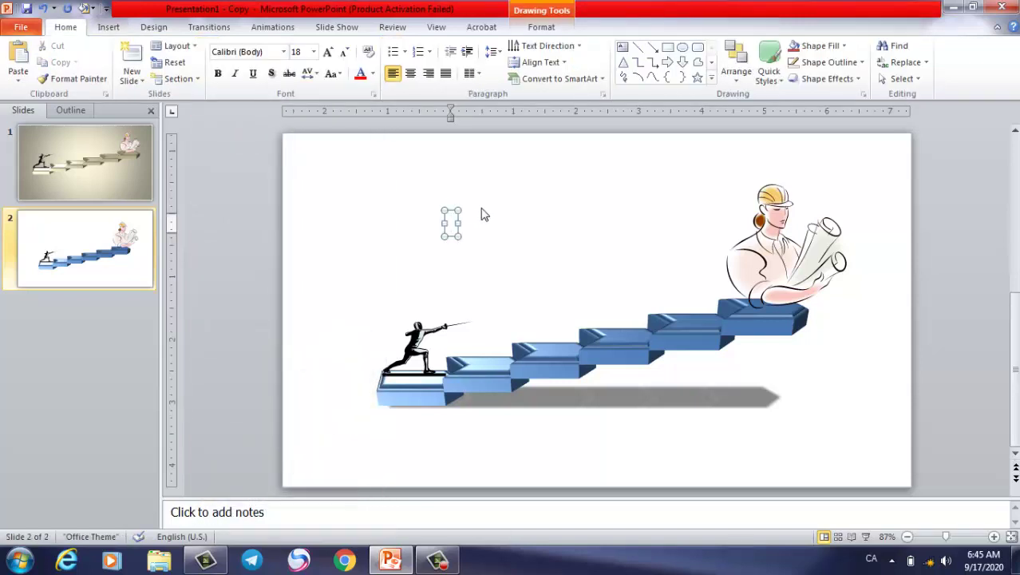
Type the Khmer title 'គោលដៅ' with 'មនុស្សជោគជ័យ' on a second line.
{"action": "key", "text": "alt+shift"}
{"action": "type", "text": "គោលដ"}
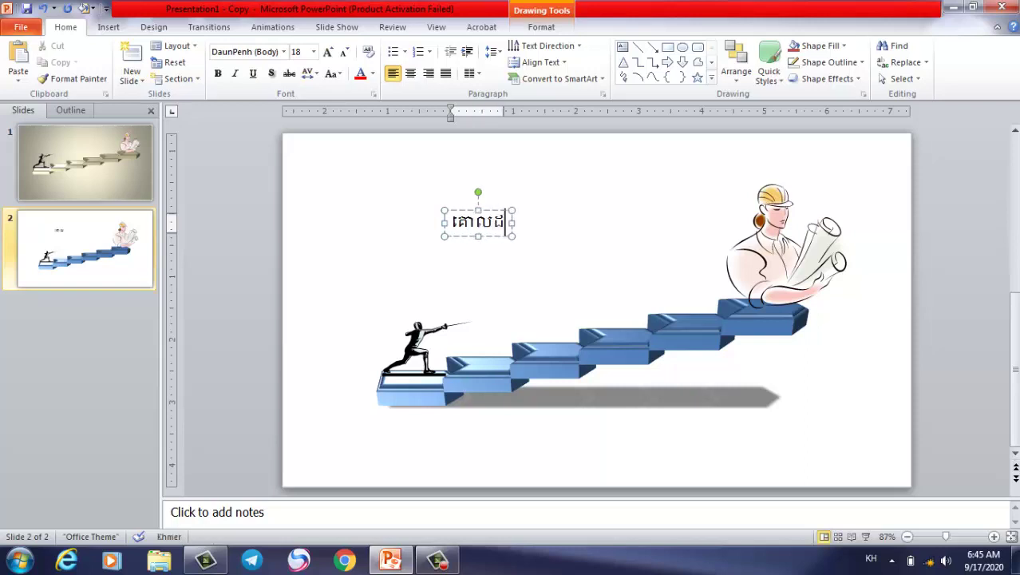
{"action": "type", "text": "ៅម"}
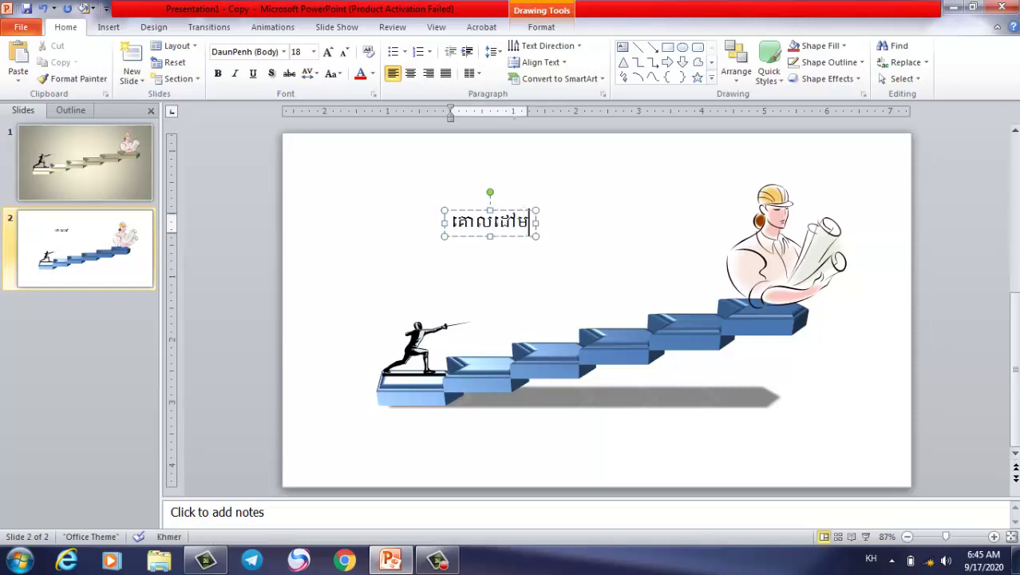
{"action": "type", "text": "ន"}
{"action": "type", "text": "ុស្ស"}
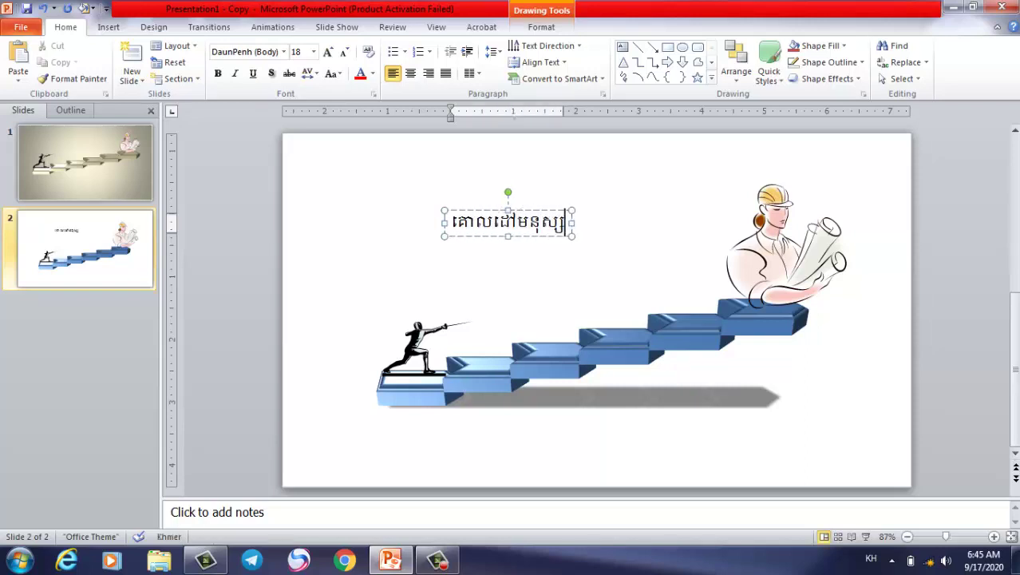
{"action": "type", "text": "ជាត"}
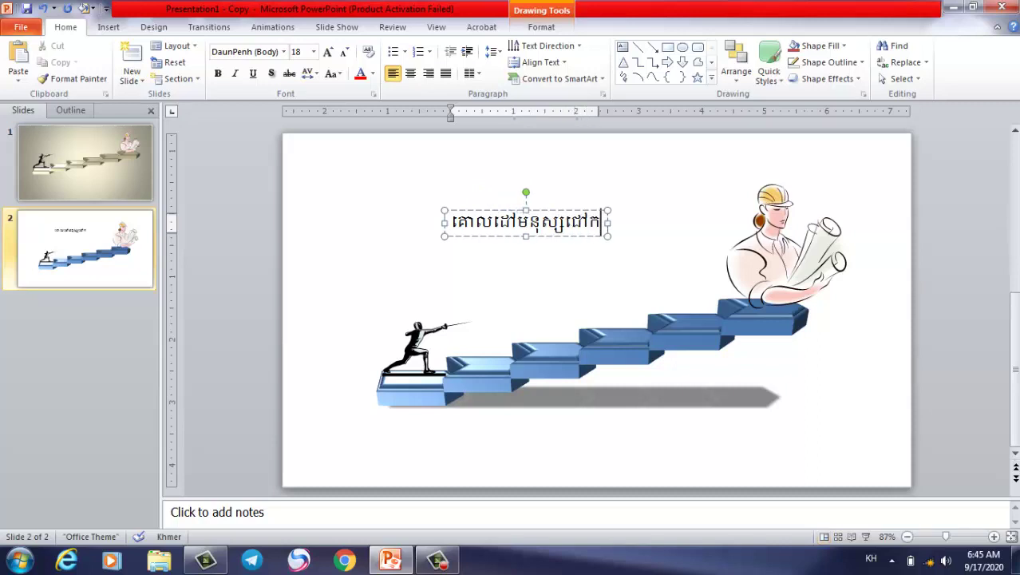
{"action": "key", "text": "BackSpace"}
{"action": "key", "text": "BackSpace"}
{"action": "type", "text": "ោគជ័"}
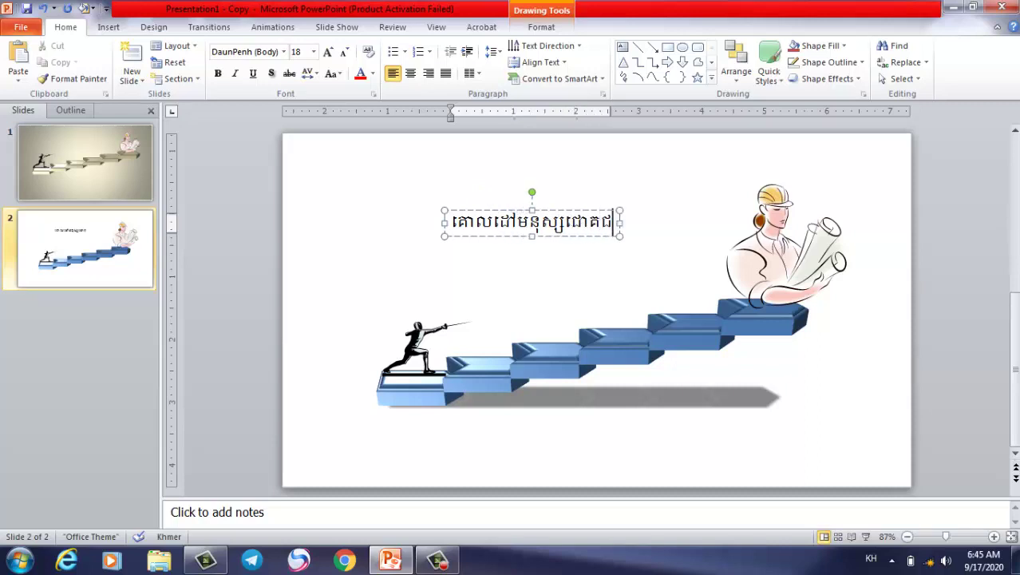
{"action": "type", "text": "យ"}
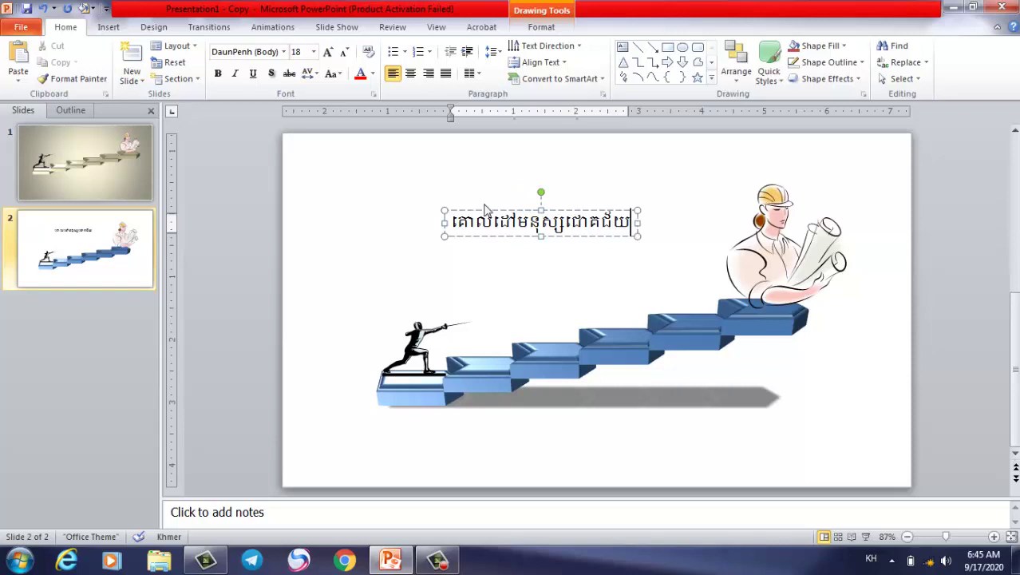
{"action": "left_click", "coordinate": [515, 224]}
{"action": "key", "text": "Return"}
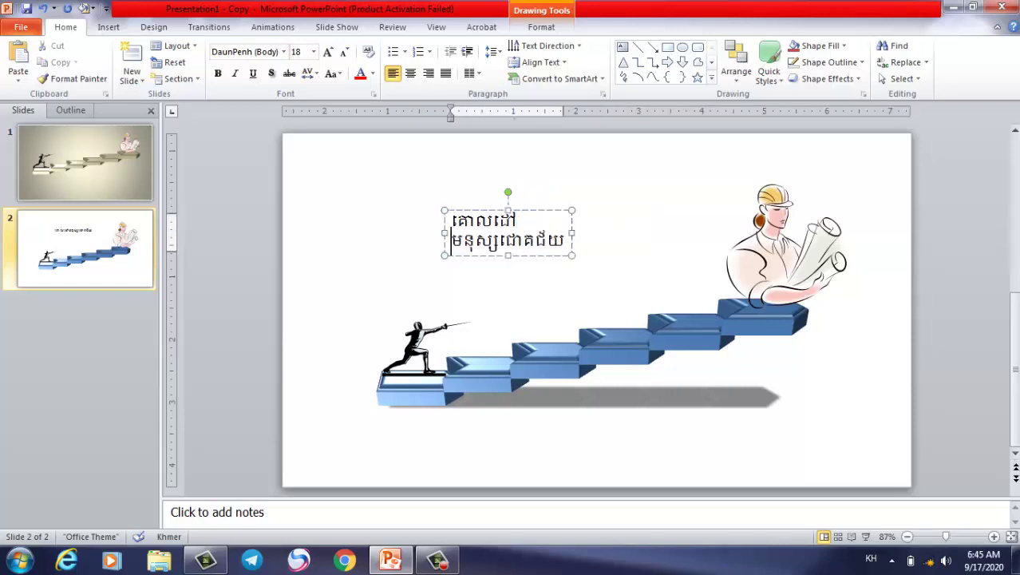
{"action": "key", "text": "Escape"}
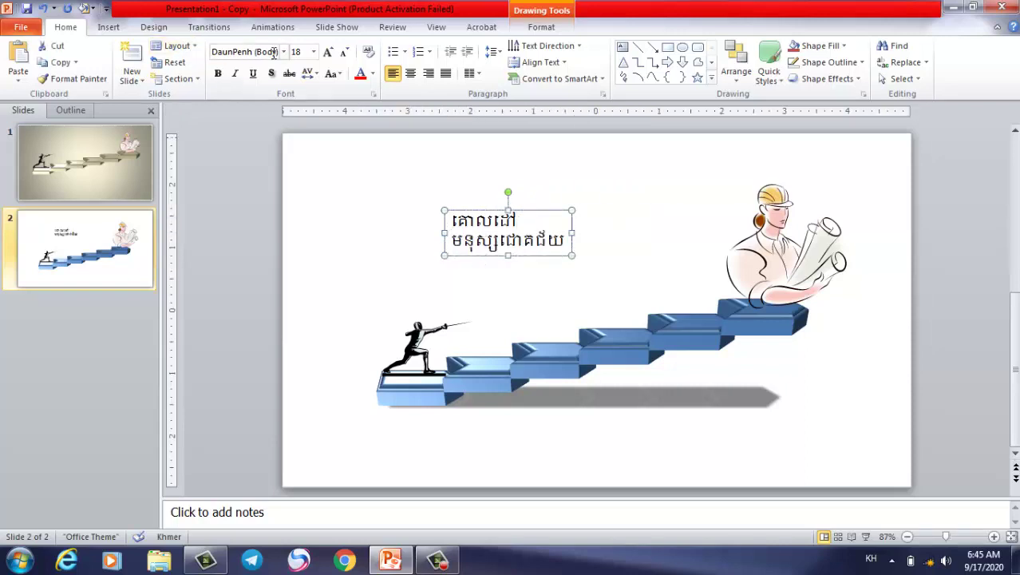
Set the title font to Khmer OS Muol Light, enlarge it to 36 pt, and move it up-left.
{"action": "left_click", "coordinate": [283, 51]}
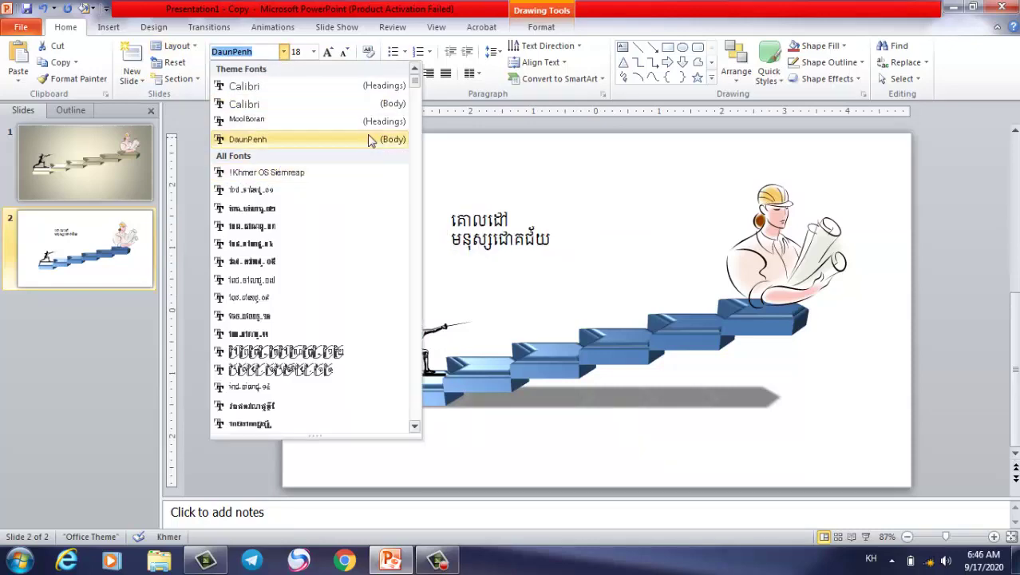
{"action": "left_click_drag", "start_coordinate": [415, 88], "coordinate": [428, 268]}
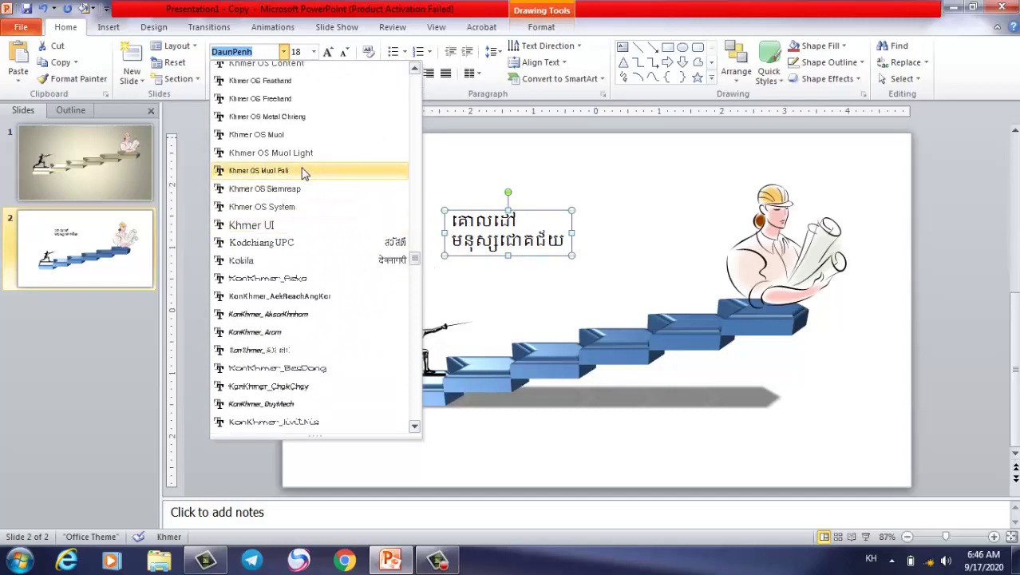
{"action": "left_click", "coordinate": [272, 153]}
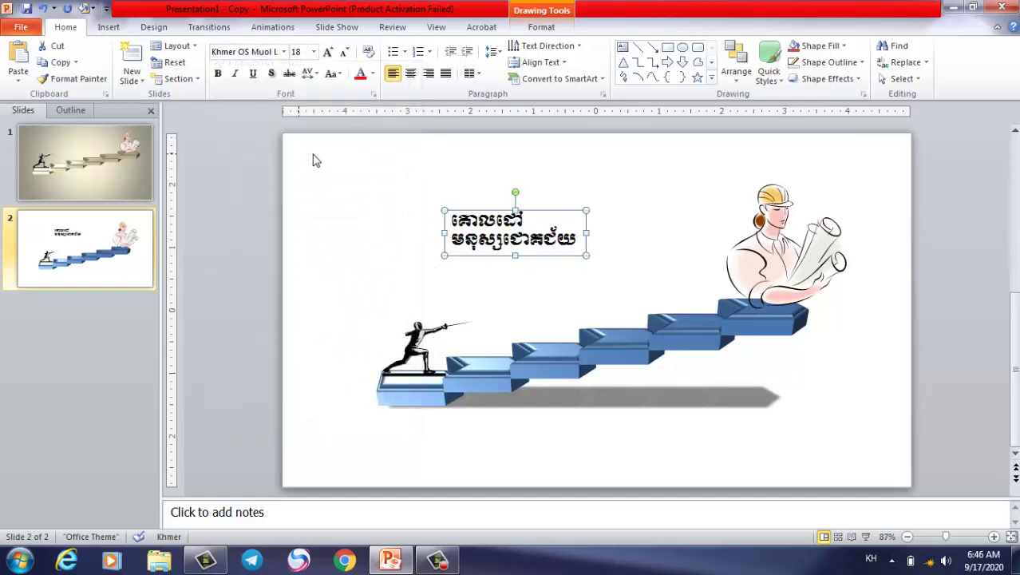
{"action": "left_click", "coordinate": [328, 52]}
{"action": "left_click", "coordinate": [327, 52]}
{"action": "left_click", "coordinate": [327, 52]}
{"action": "left_click", "coordinate": [327, 52]}
{"action": "left_click", "coordinate": [327, 52]}
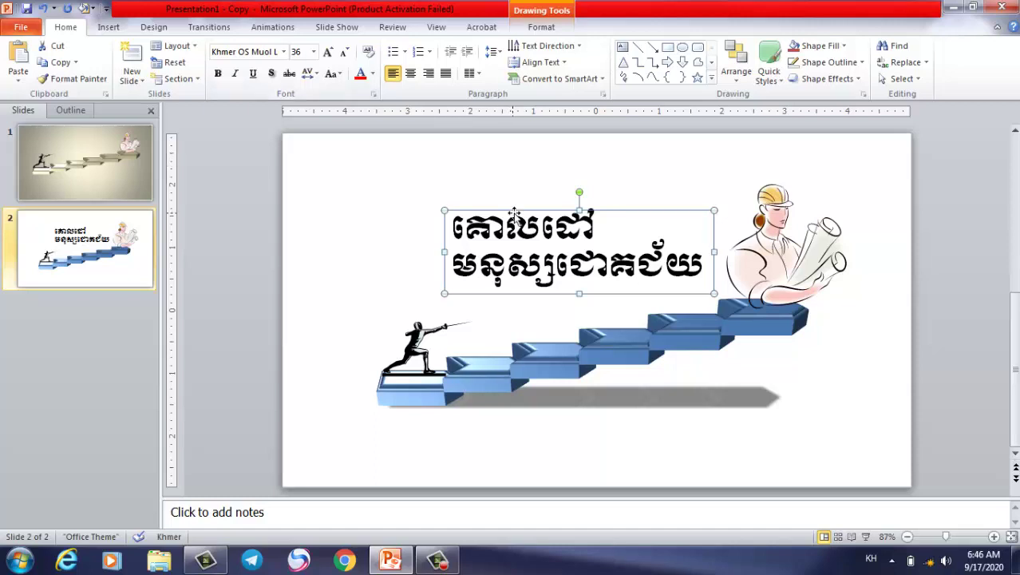
{"action": "left_click_drag", "start_coordinate": [514, 210], "coordinate": [448, 195]}
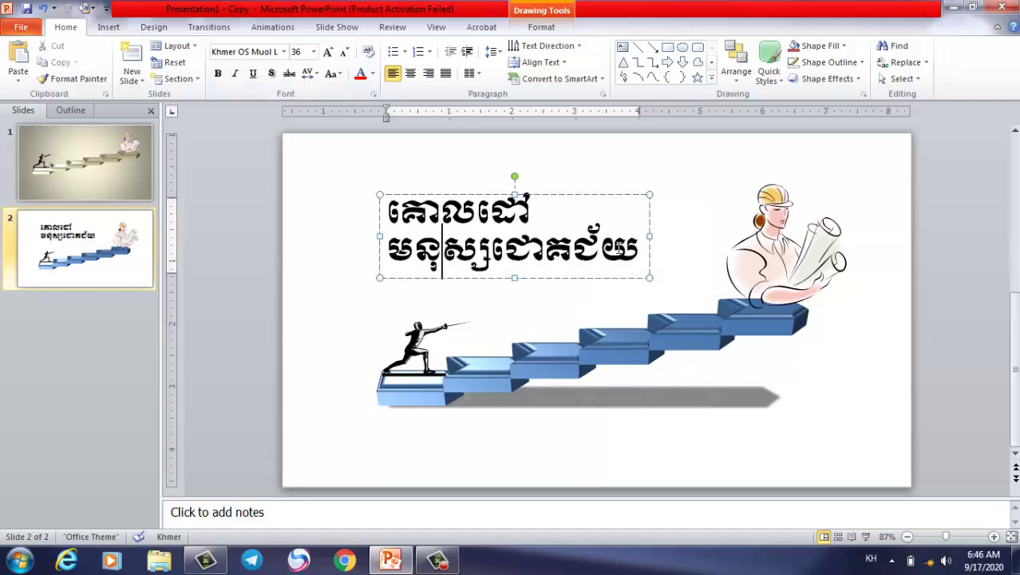
Enlarge the second line 'មនុស្សជោគជ័យ' to 44 pt and colour it red.
{"action": "left_click_drag", "start_coordinate": [641, 250], "coordinate": [387, 252]}
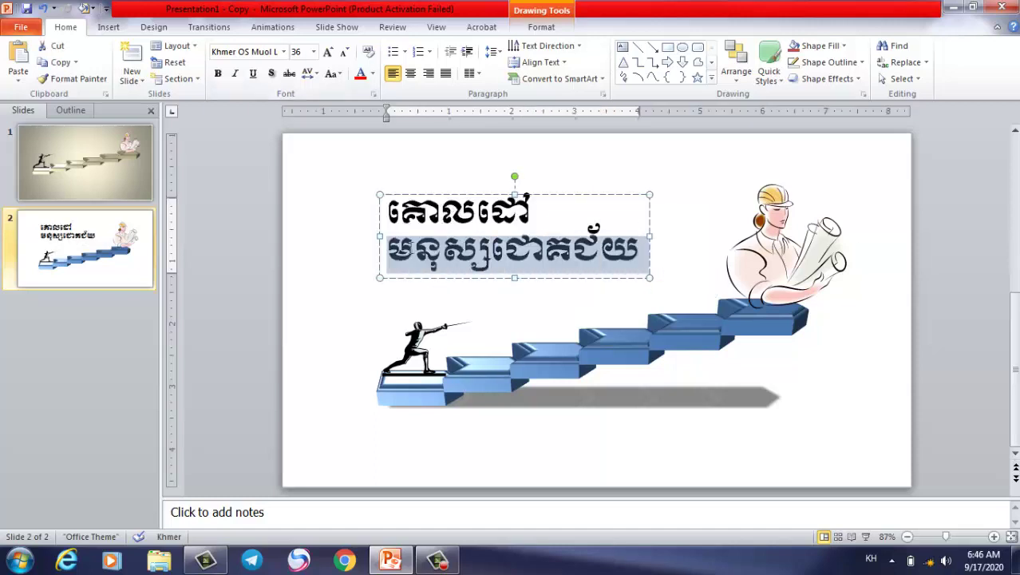
{"action": "left_click", "coordinate": [328, 51]}
{"action": "left_click", "coordinate": [329, 52]}
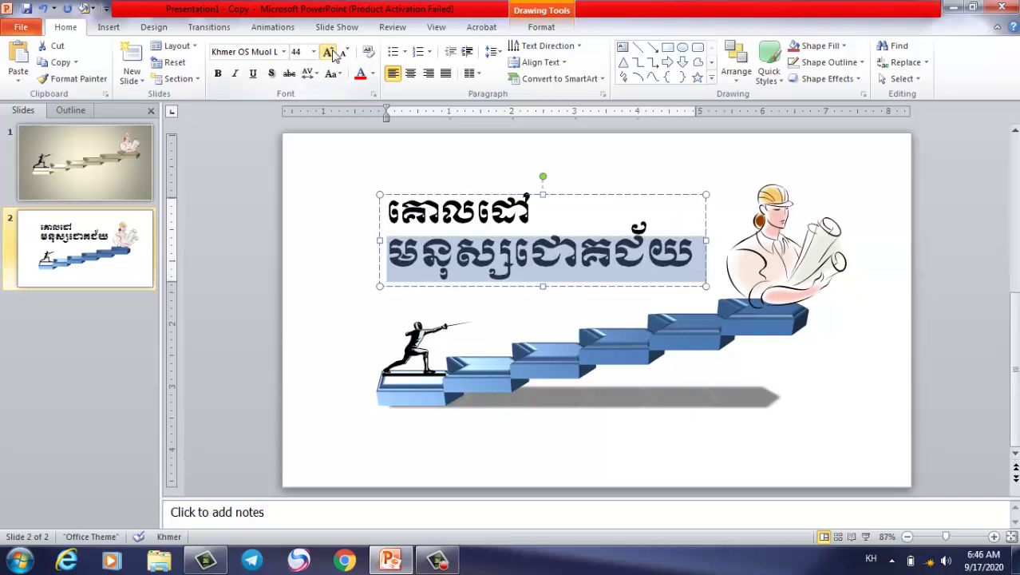
{"action": "left_click", "coordinate": [360, 73]}
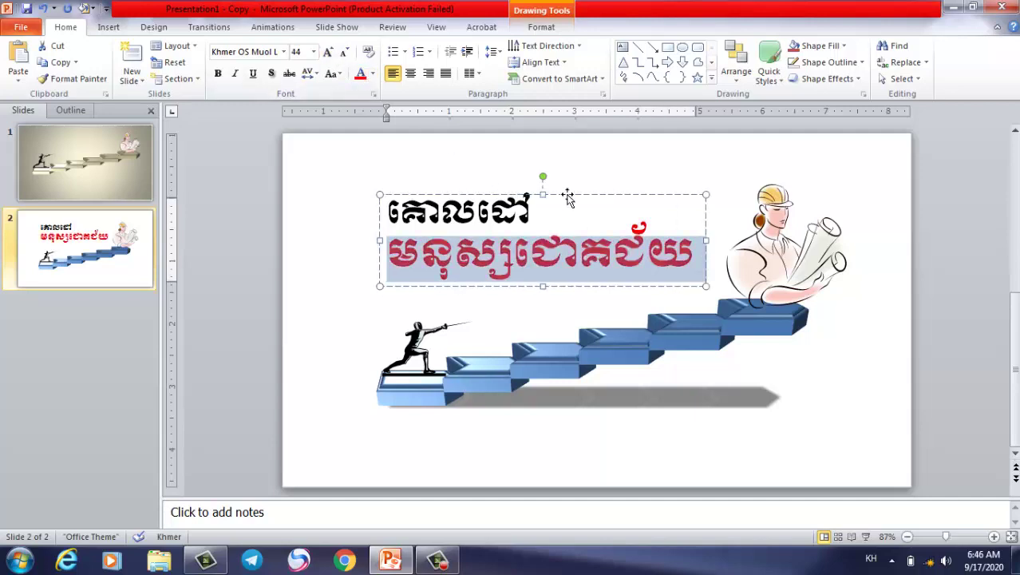
Nudge the title text box slightly left and up into its final position.
{"action": "left_click", "coordinate": [562, 195]}
{"action": "left_click_drag", "start_coordinate": [562, 195], "coordinate": [542, 195]}
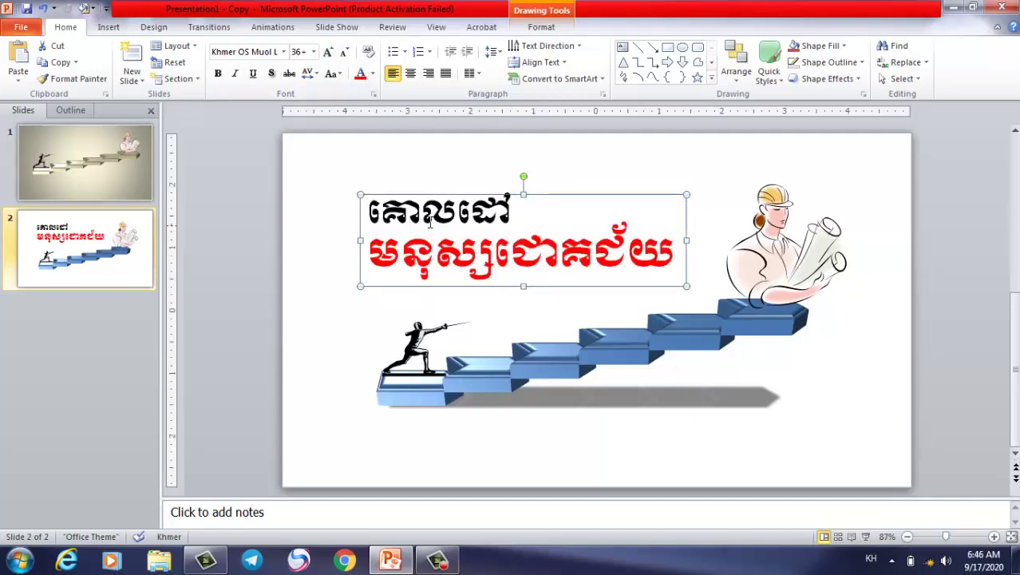
{"action": "left_click", "coordinate": [224, 207]}
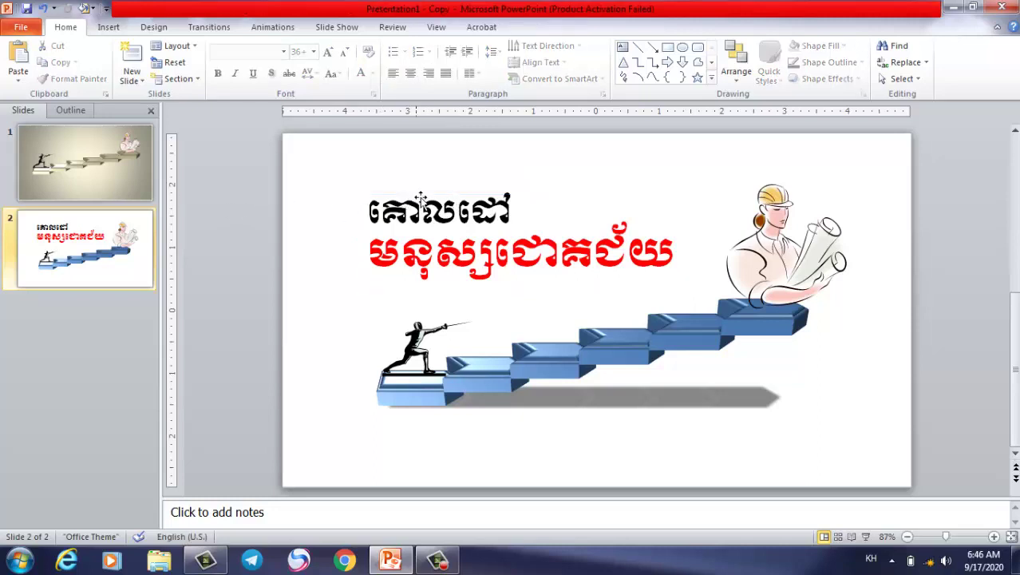
{"action": "left_click_drag", "start_coordinate": [420, 197], "coordinate": [418, 185]}
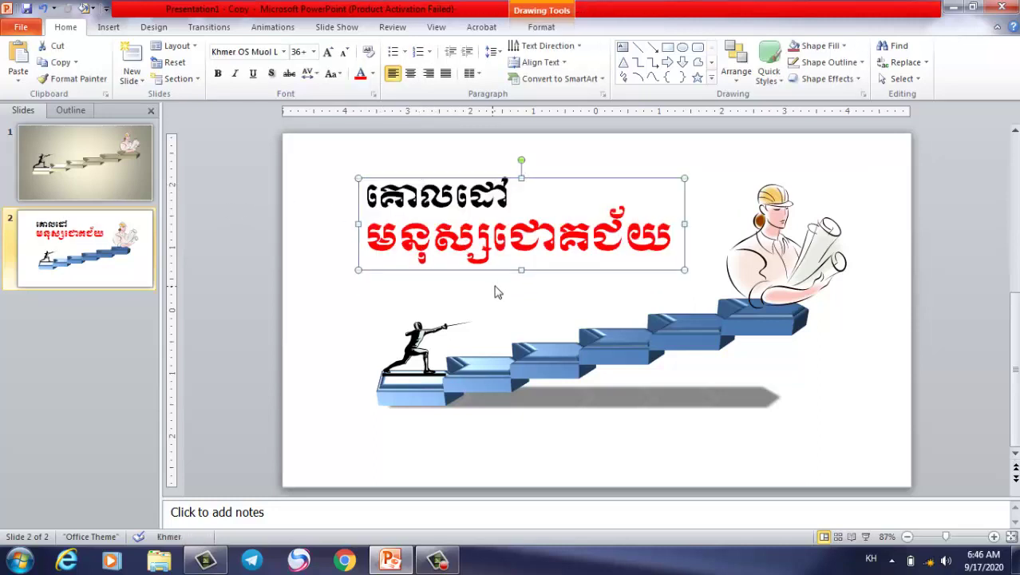
{"action": "left_click_drag", "start_coordinate": [453, 266], "coordinate": [456, 271]}
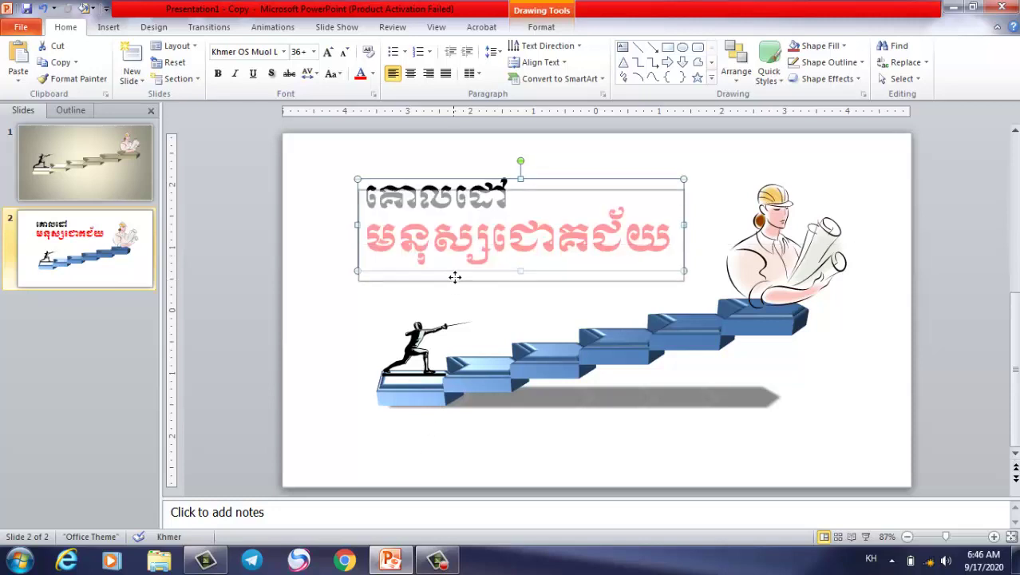
{"action": "left_click", "coordinate": [101, 231]}
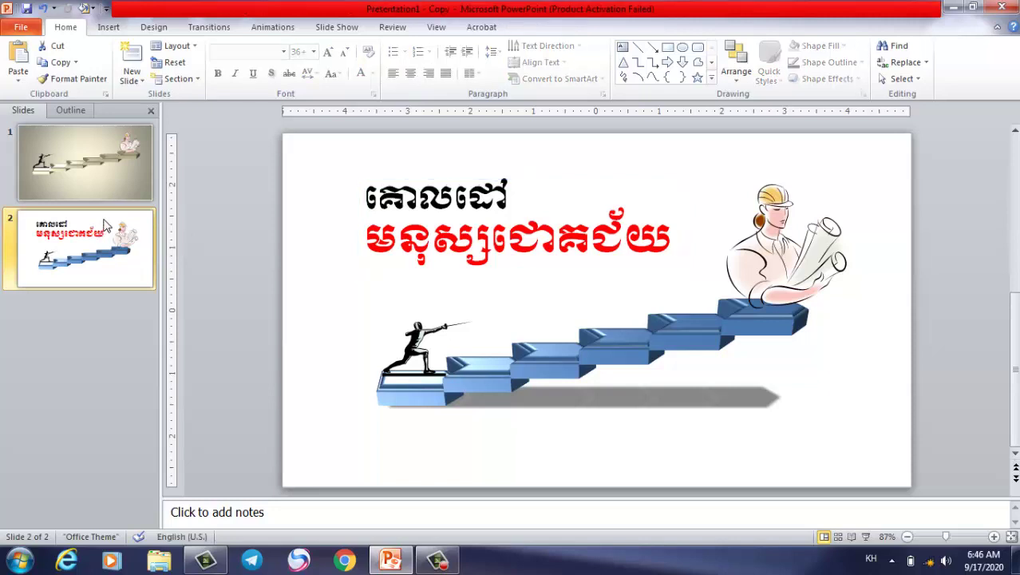
Apply the grey gradient Style 9 background to slide 2 only.
{"action": "left_click", "coordinate": [153, 27]}
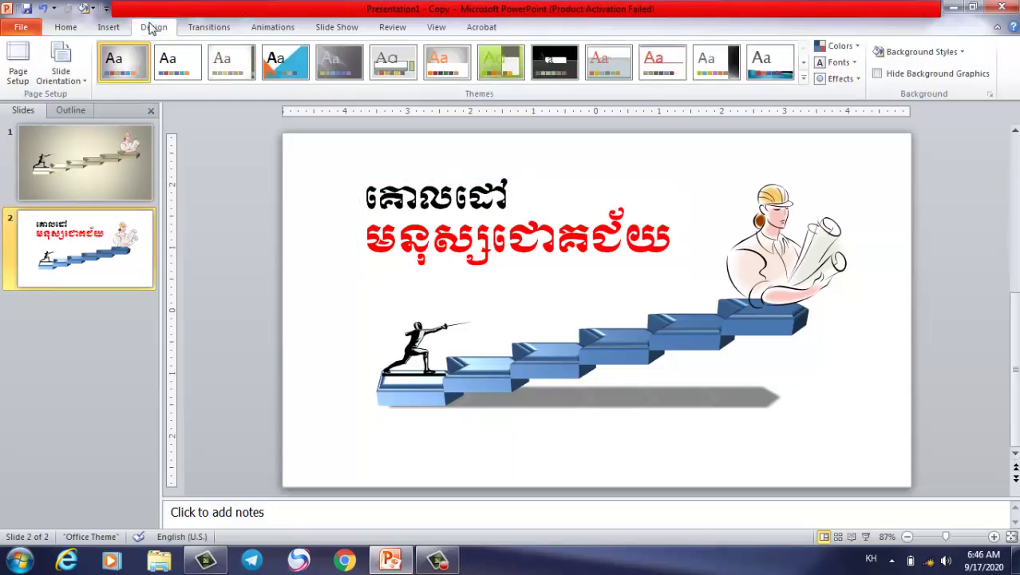
{"action": "left_click", "coordinate": [905, 53]}
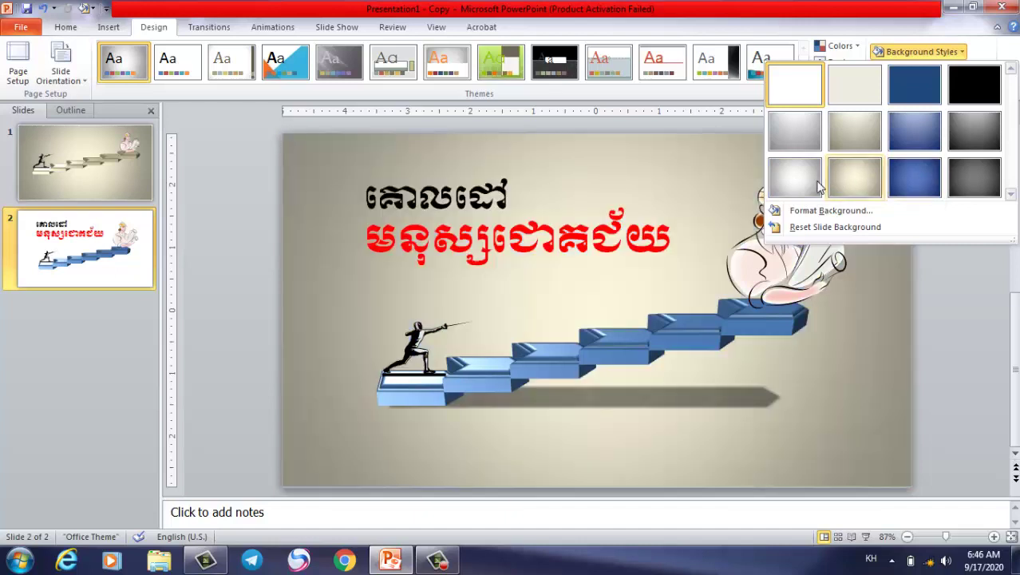
{"action": "right_click", "coordinate": [809, 180]}
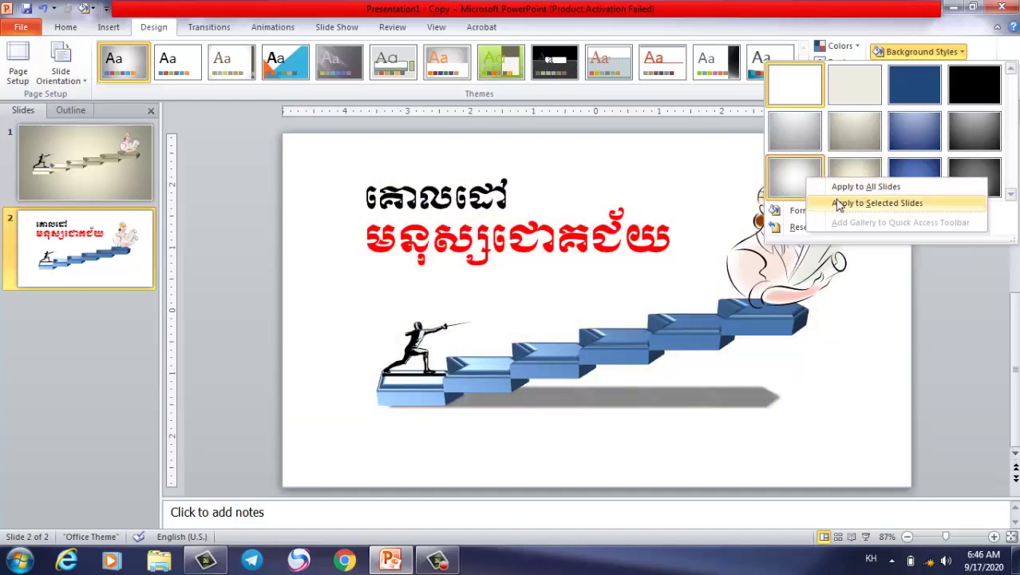
{"action": "left_click", "coordinate": [838, 202]}
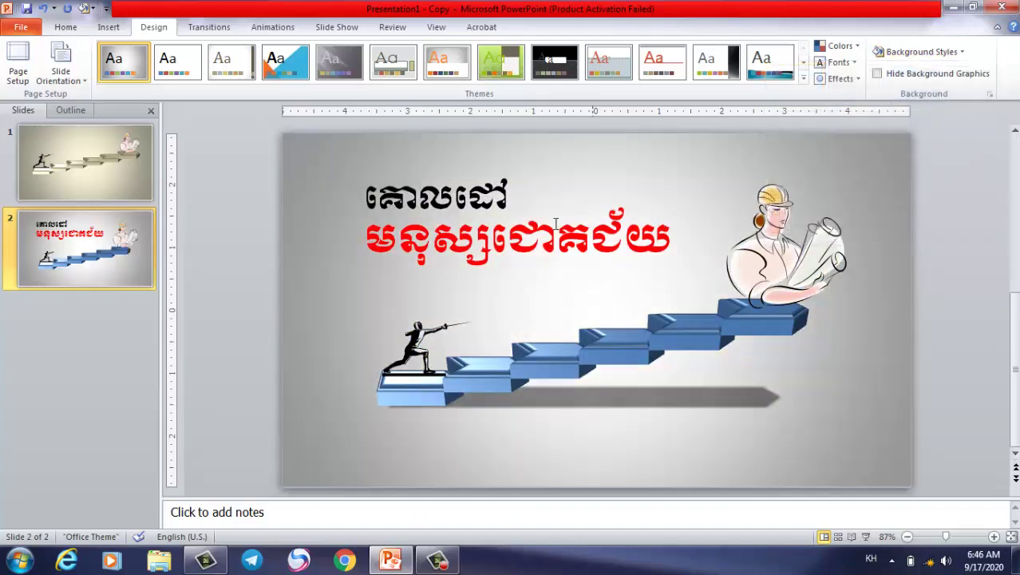
Check slide 1's beige background and fencer clip art, then return to slide 2.
{"action": "left_click", "coordinate": [104, 171]}
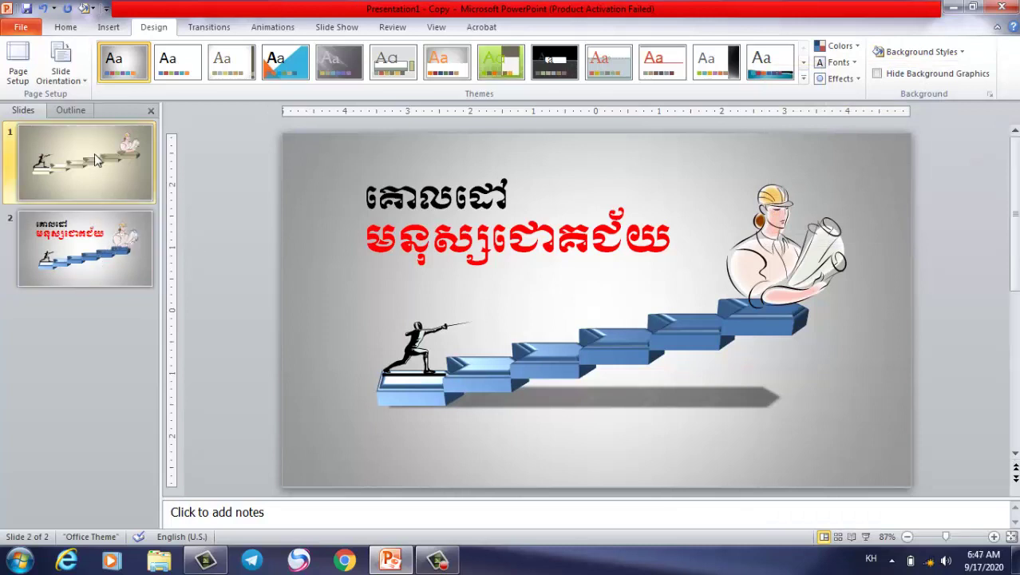
{"action": "left_click", "coordinate": [398, 280]}
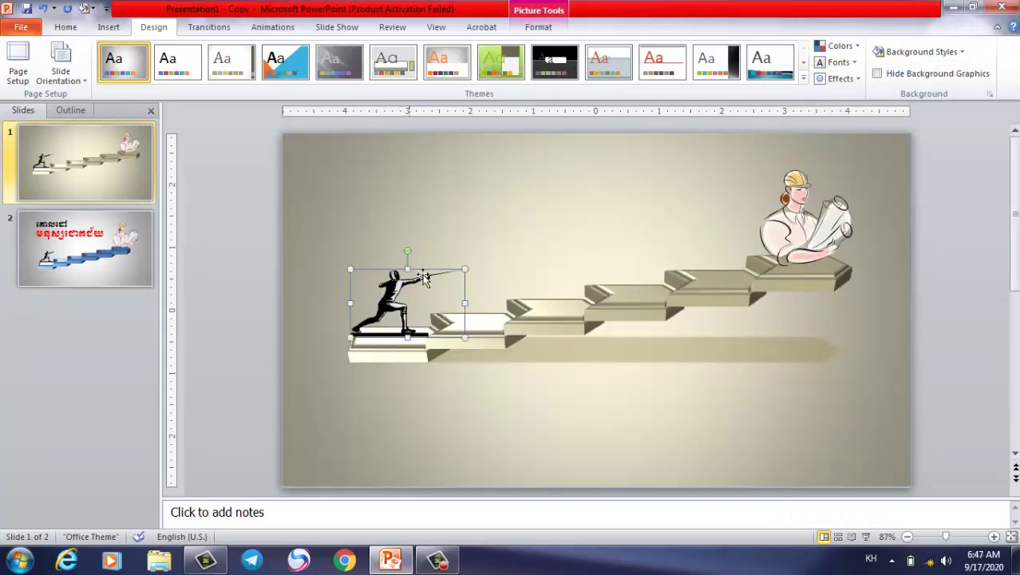
{"action": "left_click", "coordinate": [774, 224]}
{"action": "left_click", "coordinate": [128, 237]}
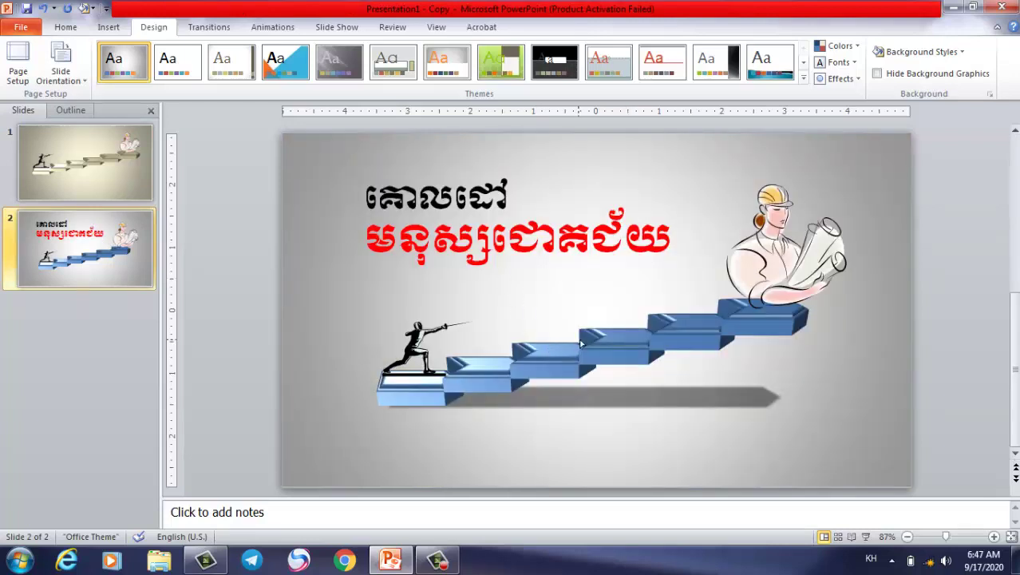
Fill the blue staircase shape on slide 2 with a tan colour.
{"action": "left_click", "coordinate": [606, 348]}
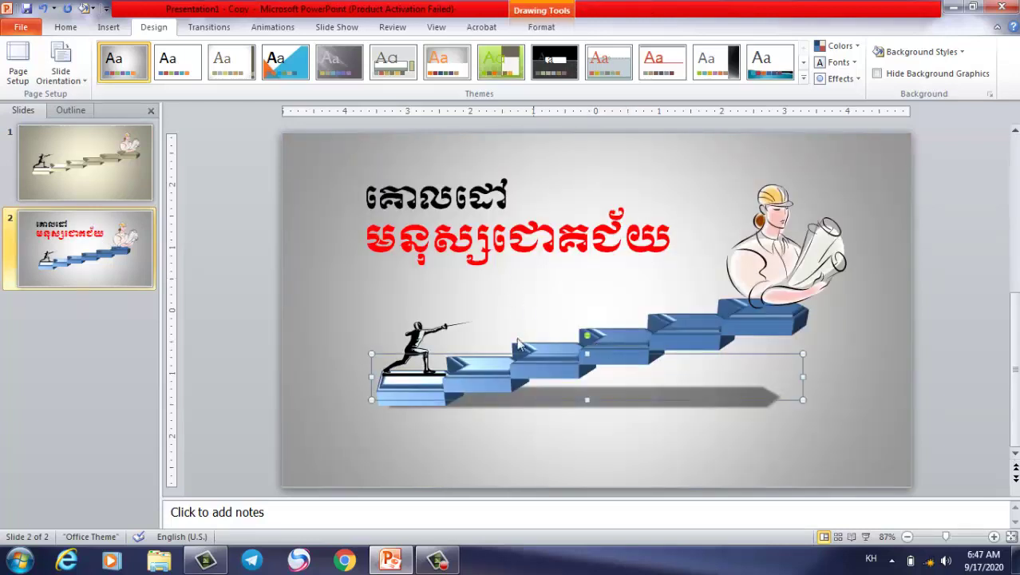
{"action": "key", "text": "Page_Up"}
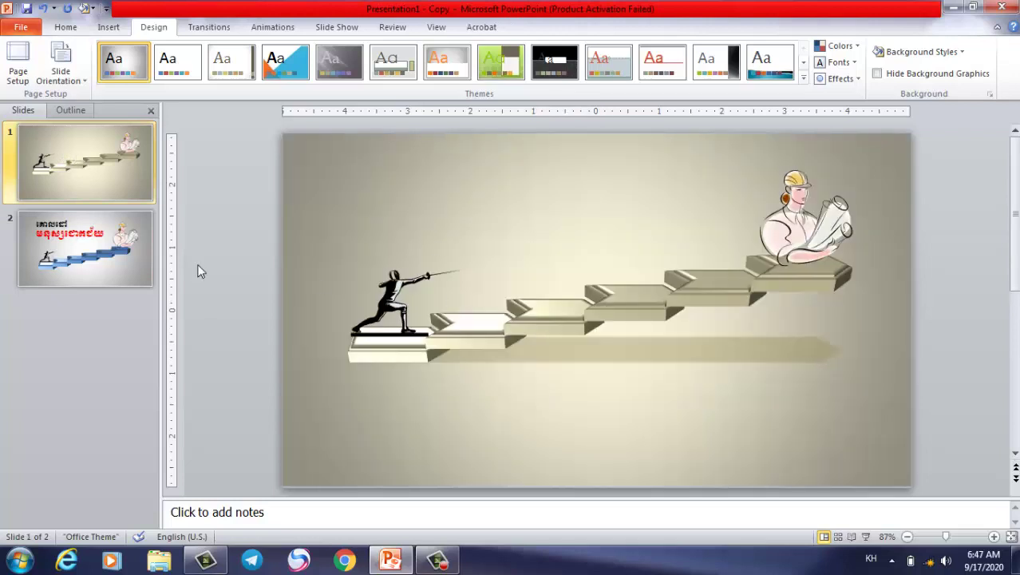
{"action": "key", "text": "Page_Down"}
{"action": "left_click", "coordinate": [602, 354]}
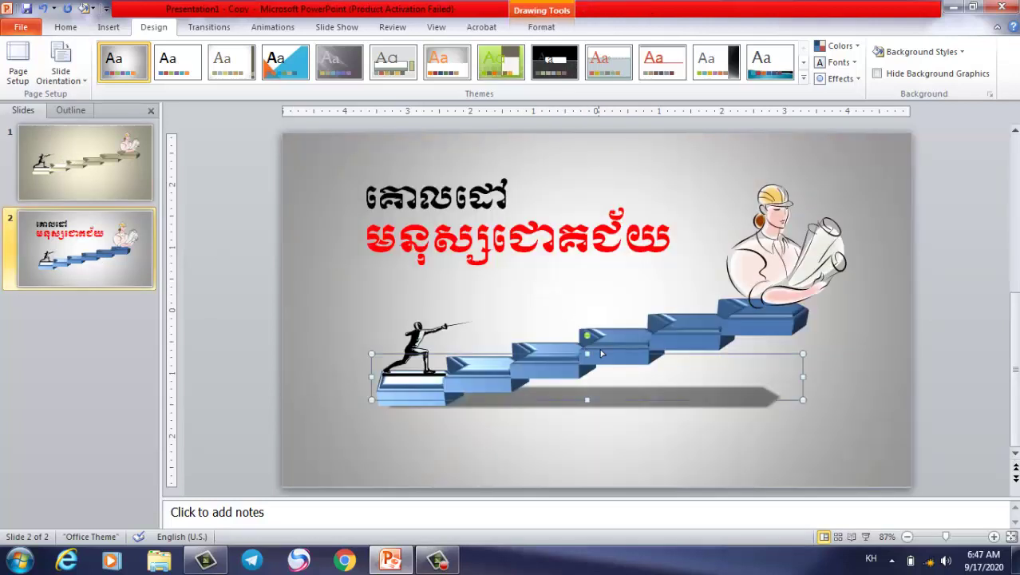
{"action": "left_click", "coordinate": [541, 26]}
{"action": "left_click", "coordinate": [550, 46]}
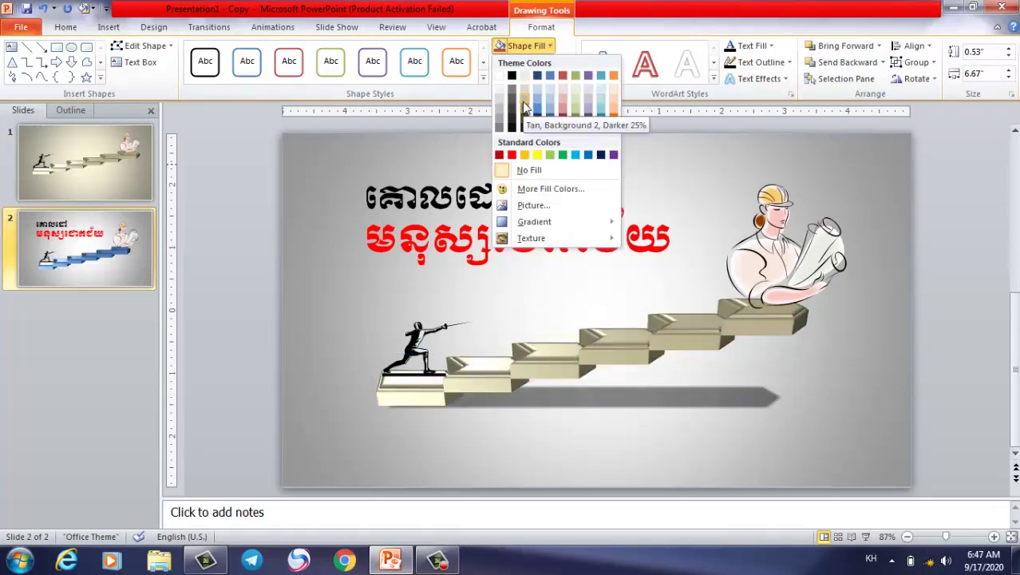
{"action": "left_click", "coordinate": [525, 112]}
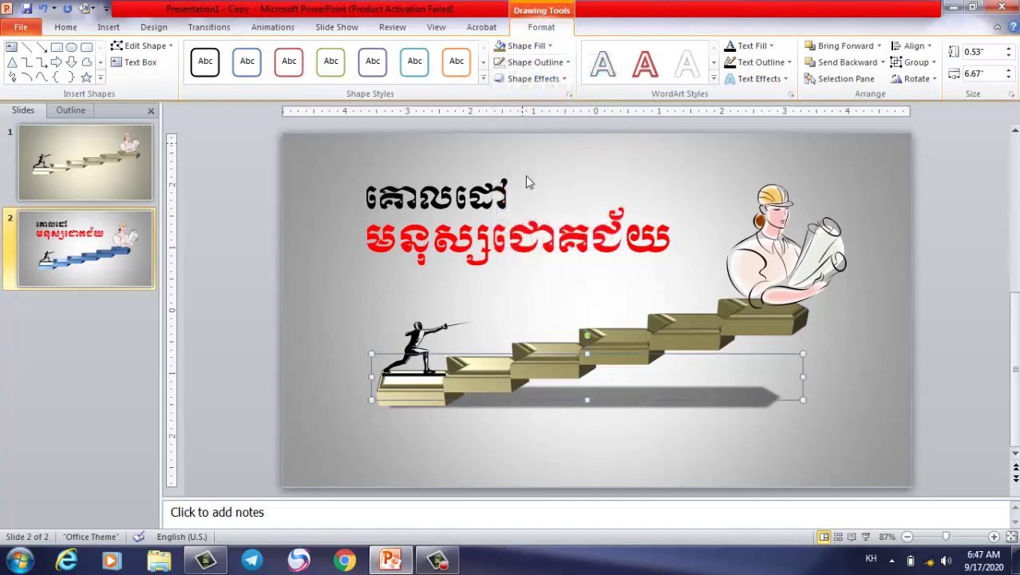
Refill the staircase with Tan, Background 2, Darker 25% and shrink the architect onto the top step.
{"action": "left_click", "coordinate": [111, 187]}
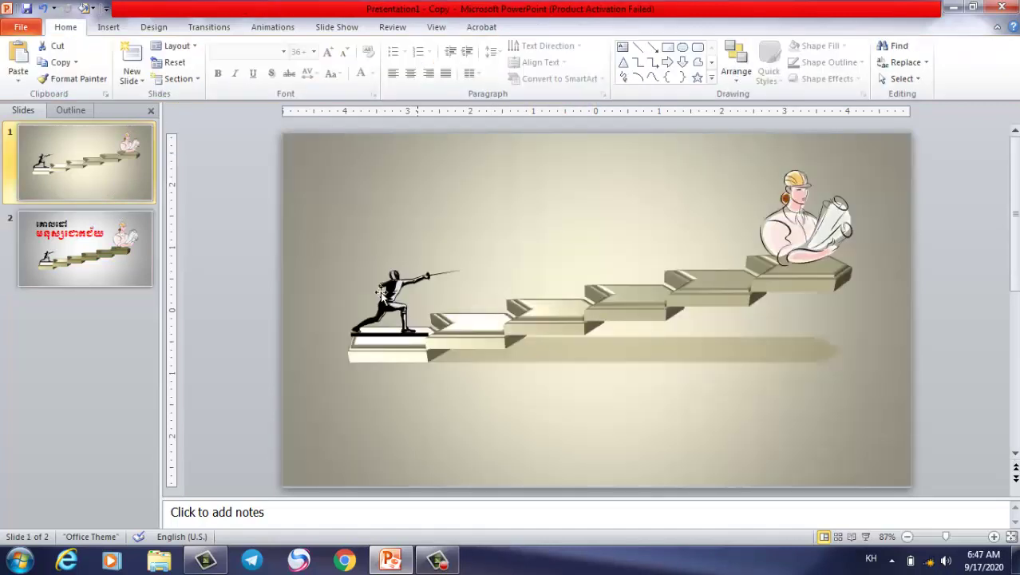
{"action": "left_click", "coordinate": [142, 267]}
{"action": "left_click", "coordinate": [612, 363]}
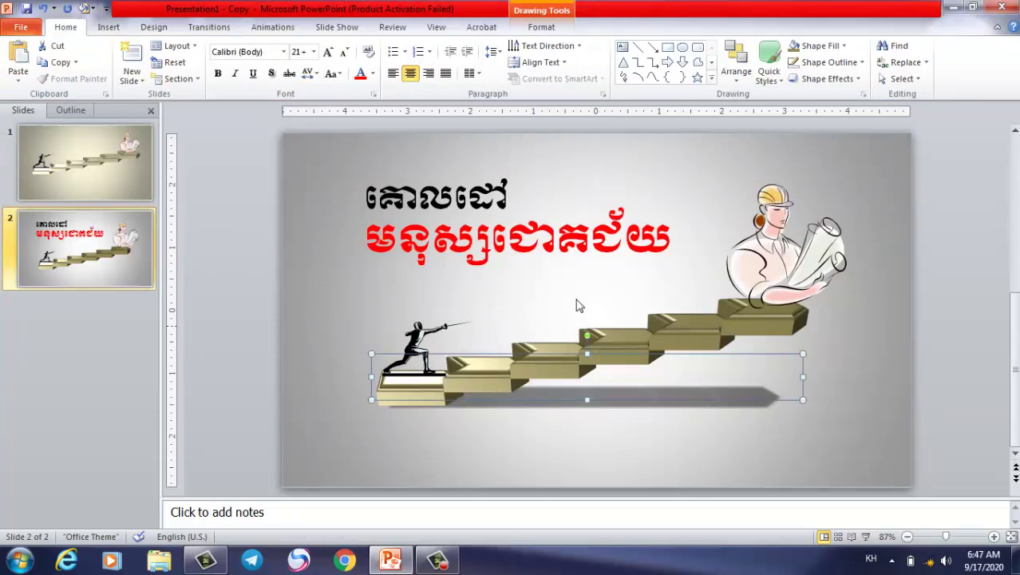
{"action": "left_click", "coordinate": [539, 29]}
{"action": "left_click", "coordinate": [550, 46]}
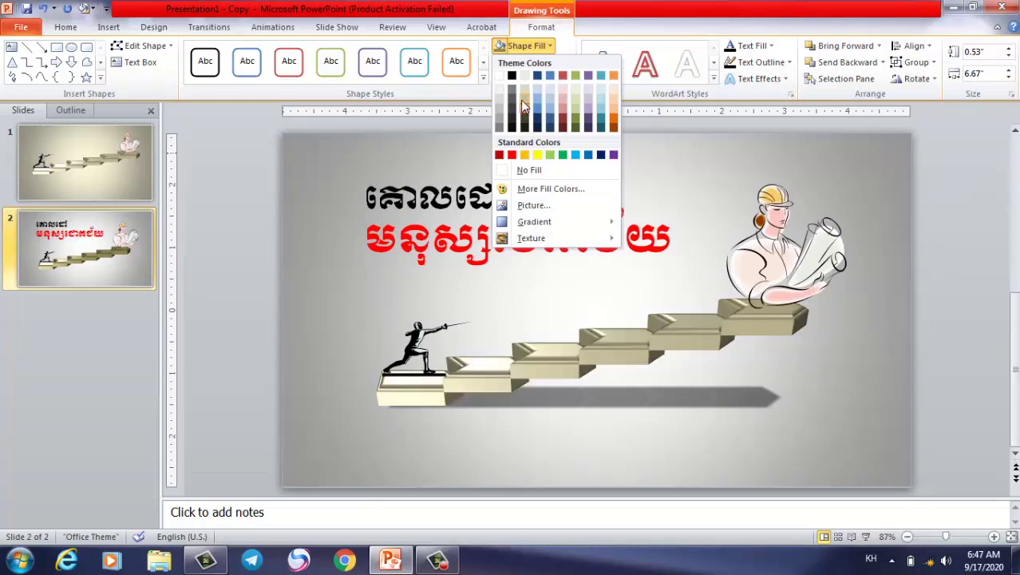
{"action": "left_click", "coordinate": [521, 99]}
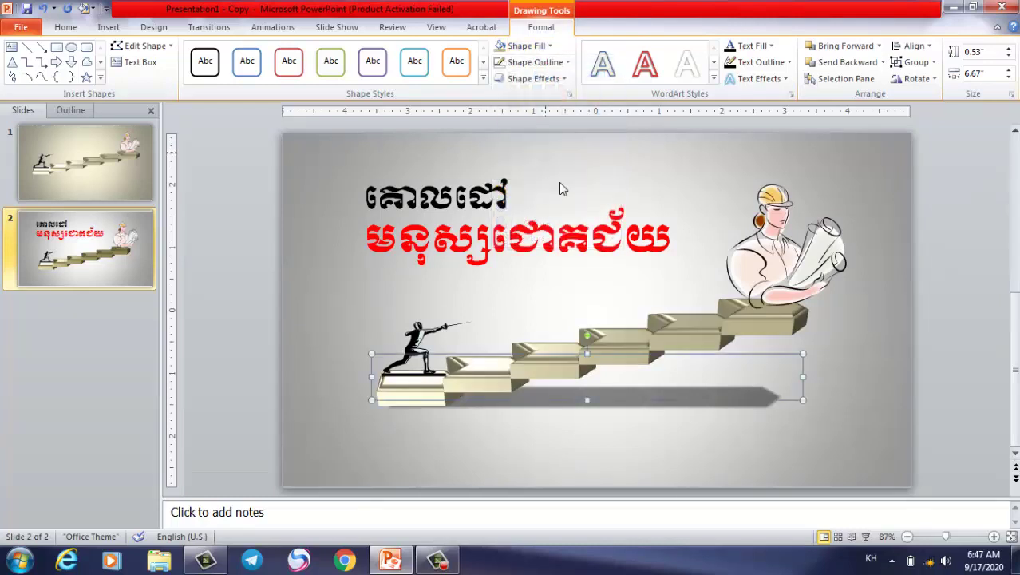
{"action": "left_click", "coordinate": [761, 281]}
{"action": "left_click_drag", "start_coordinate": [848, 178], "coordinate": [818, 211]}
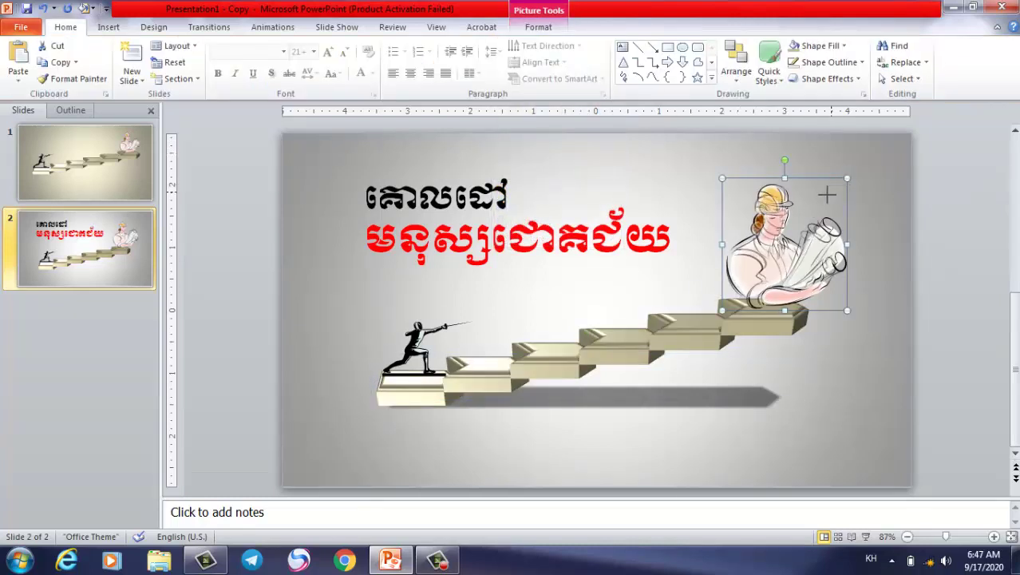
{"action": "left_click", "coordinate": [448, 394]}
{"action": "left_click", "coordinate": [616, 426]}
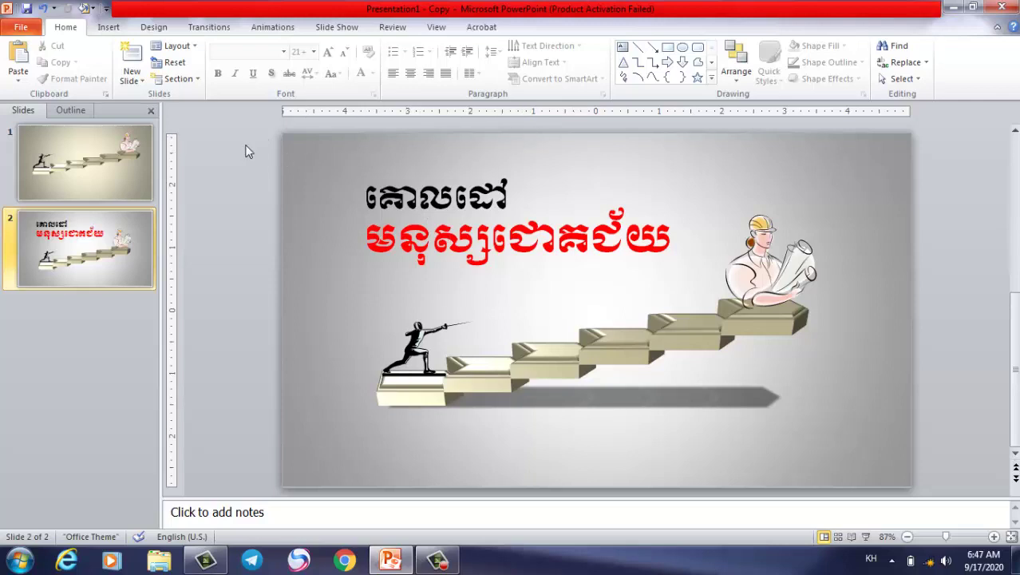
{"action": "left_click", "coordinate": [113, 172]}
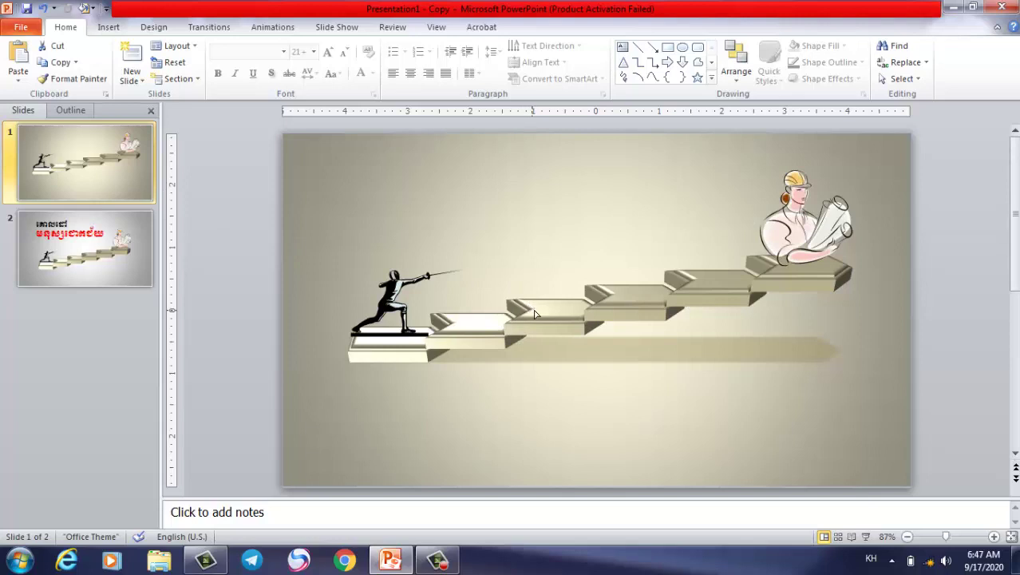
{"action": "left_click", "coordinate": [90, 255]}
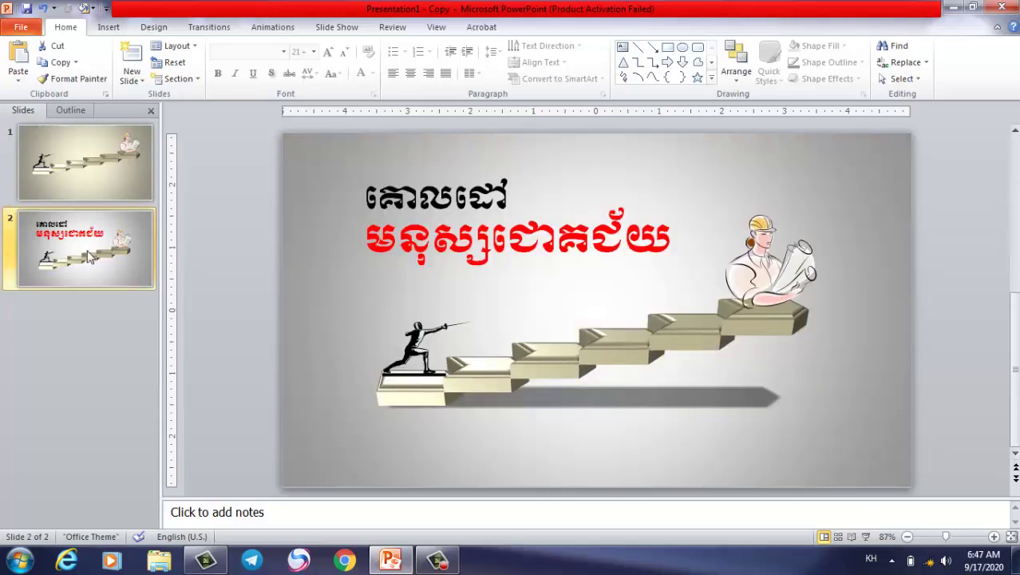
{"action": "left_click", "coordinate": [556, 372]}
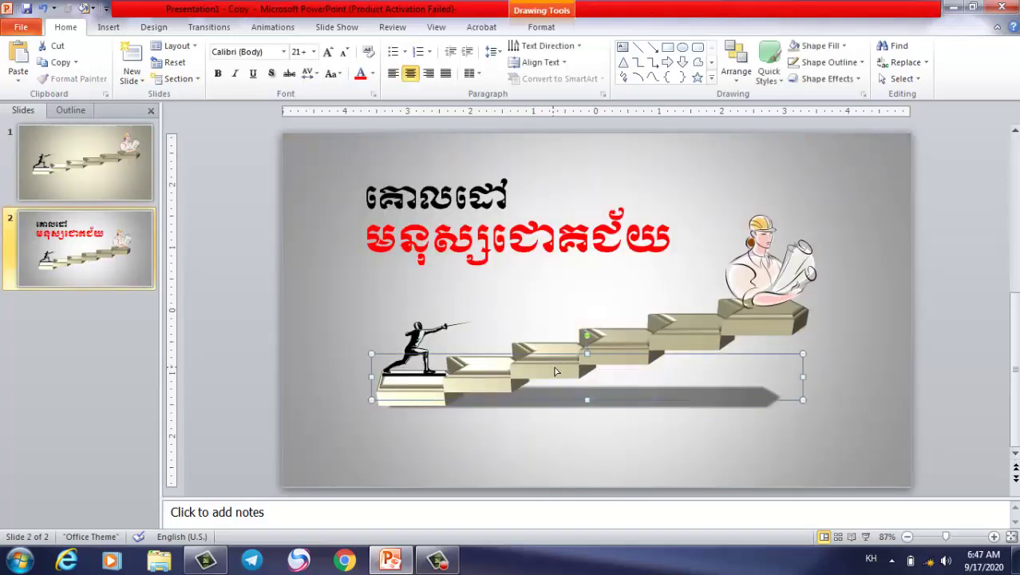